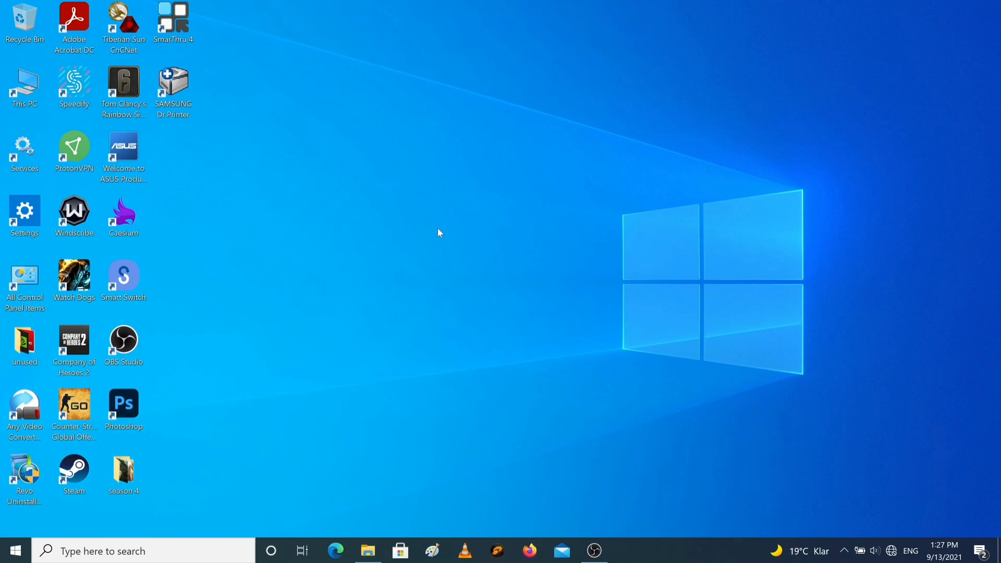
- Open the Recovery page of the Update & Security settings in Windows Settings
double_click(31, 213)
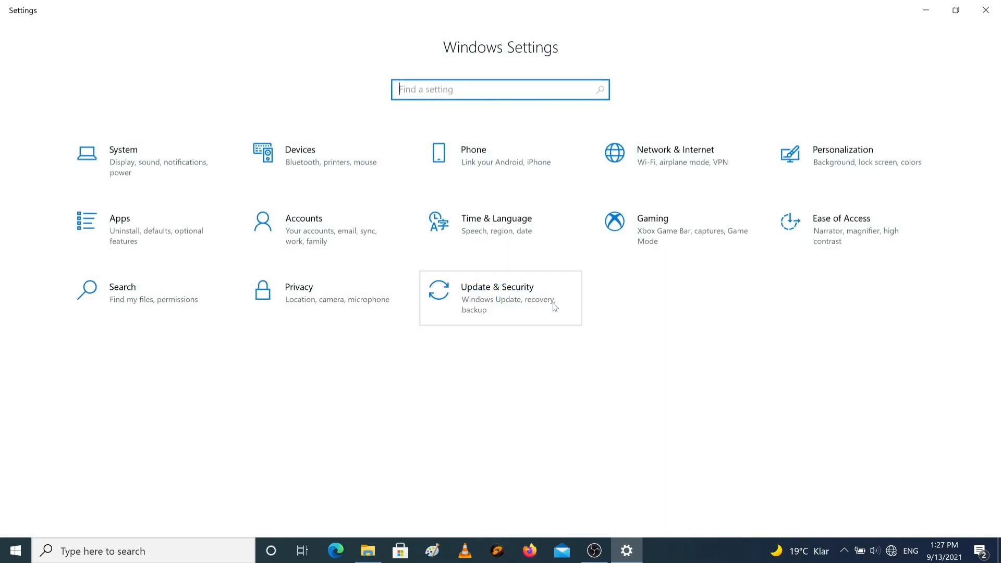
left_click(505, 304)
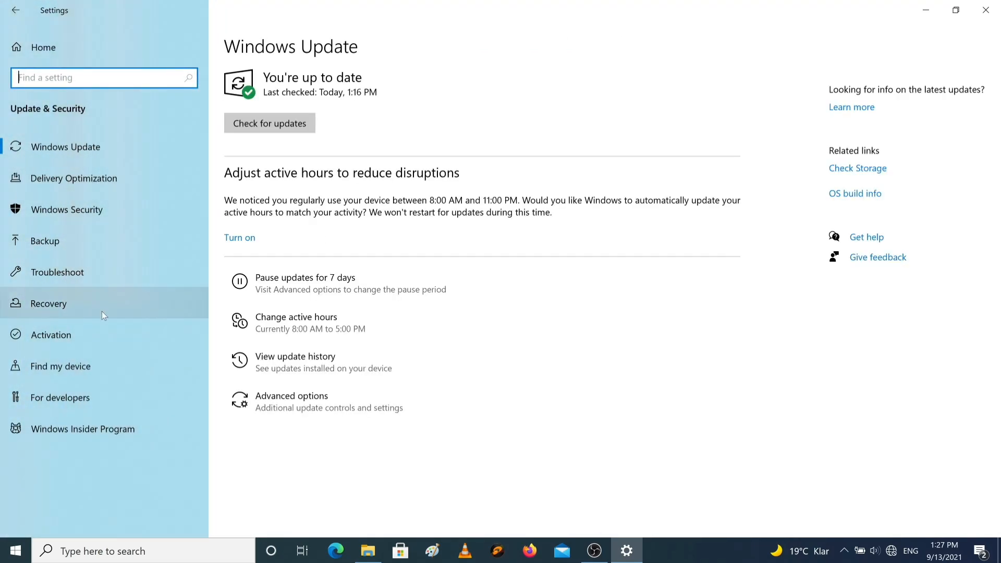
left_click(73, 307)
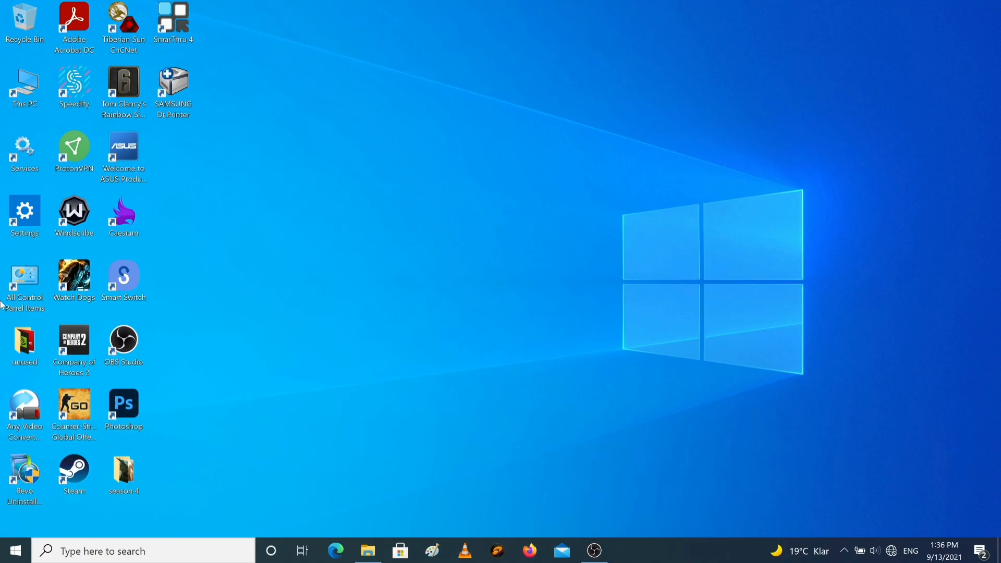
- Open Device Manager from the Control Panel items, keeping them displayed as large icons
double_click(22, 282)
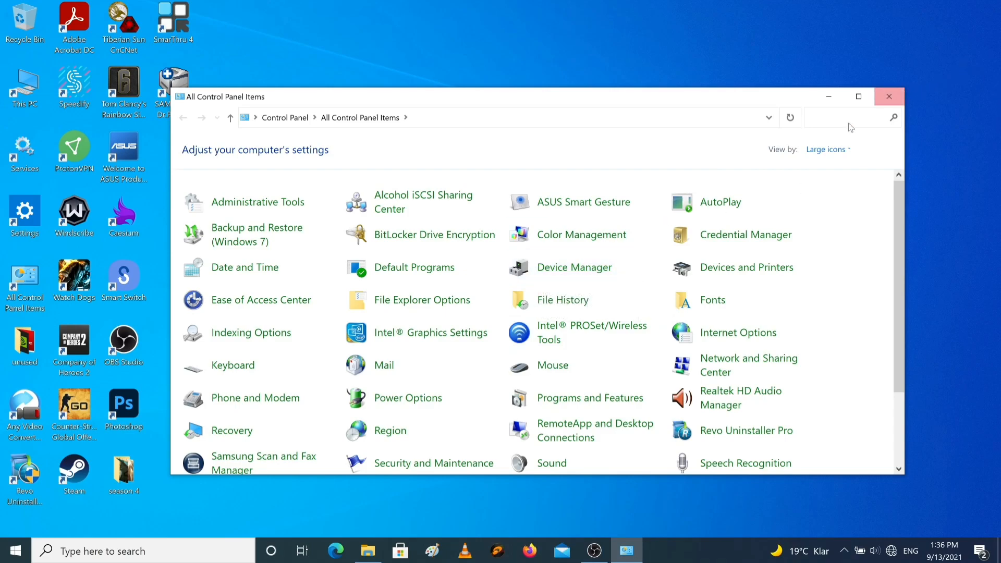
left_click(829, 150)
left_click(837, 151)
left_click(837, 151)
left_click(836, 226)
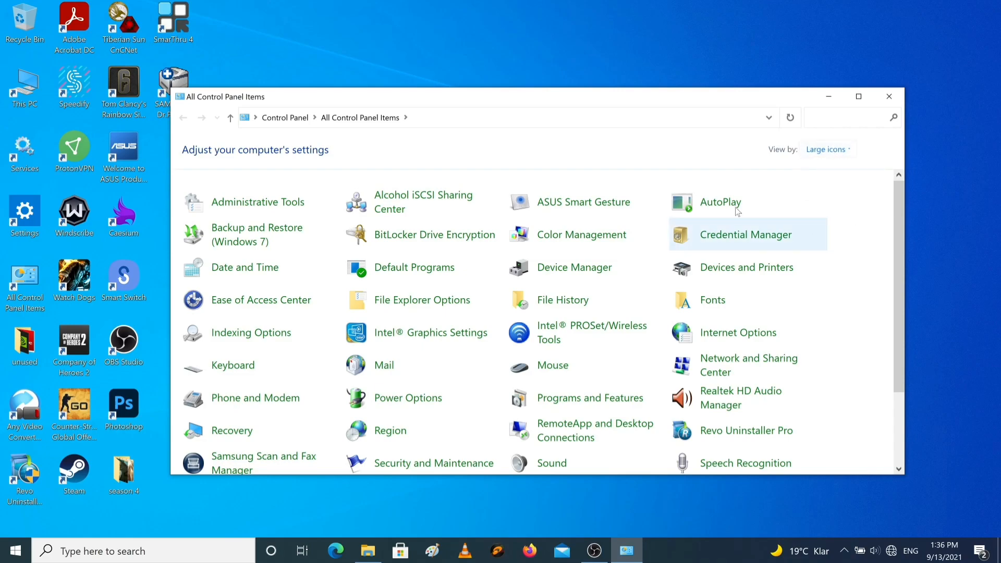
left_click(547, 276)
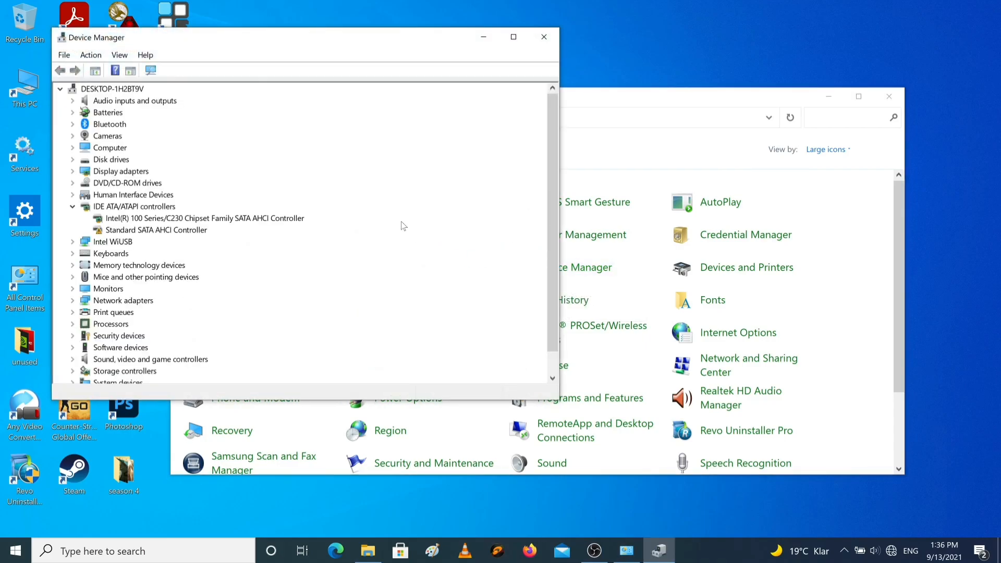
- Open the driver update options for the Intel(R) HD Graphics 530 display adapter, and close them without updating
left_click_drag(549, 121, 557, 99)
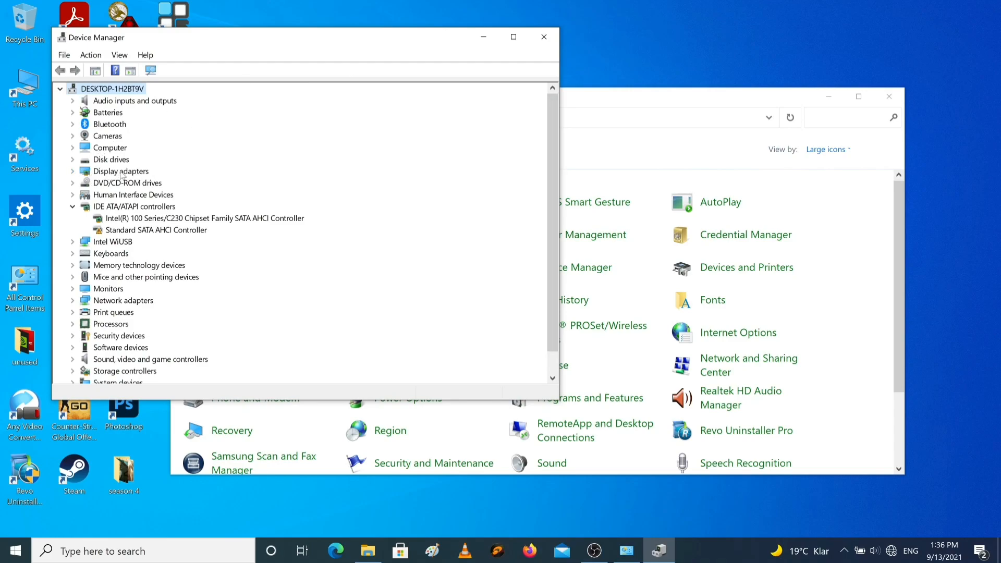
left_click(73, 172)
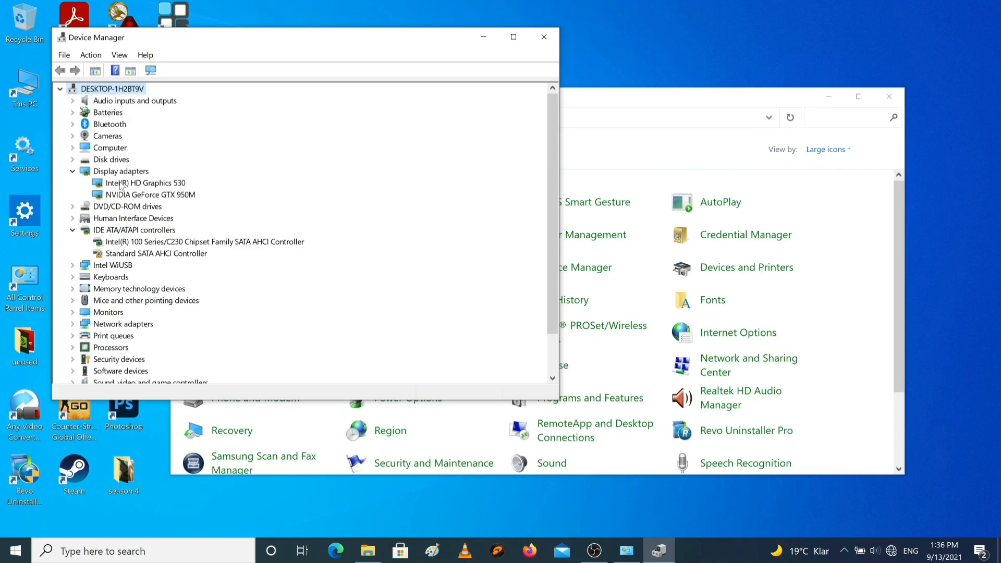
left_click(121, 185)
double_click(120, 185)
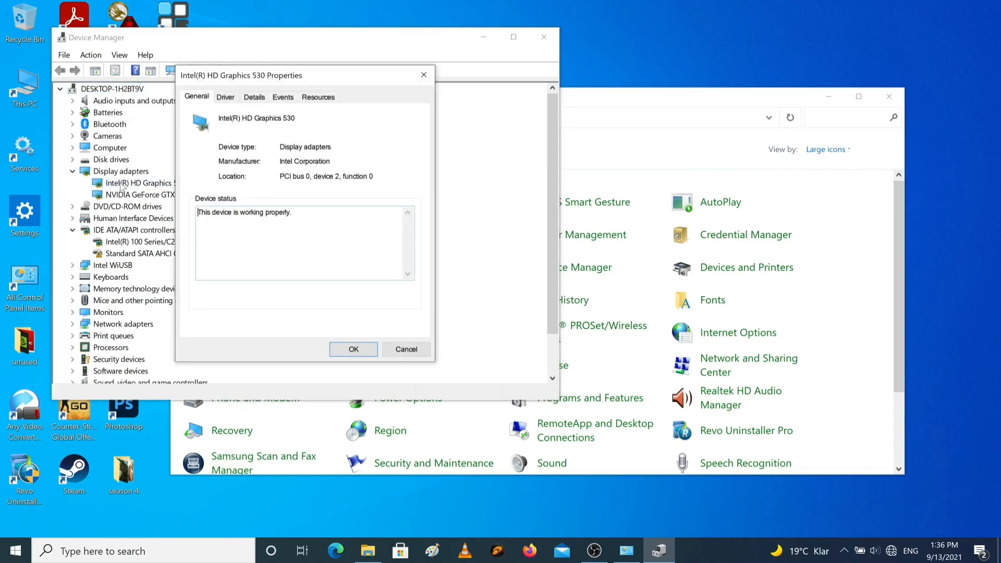
left_click(226, 98)
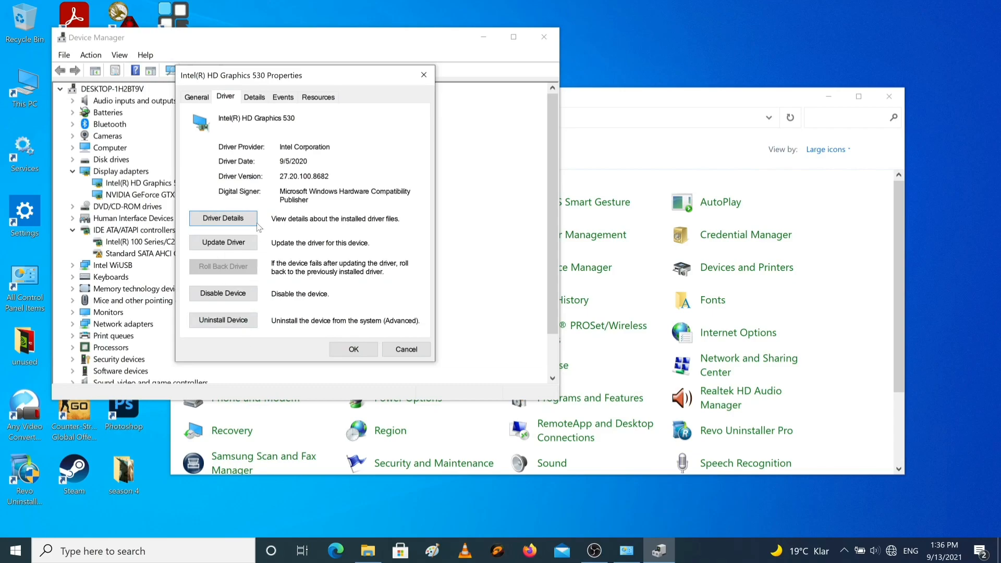
left_click(237, 244)
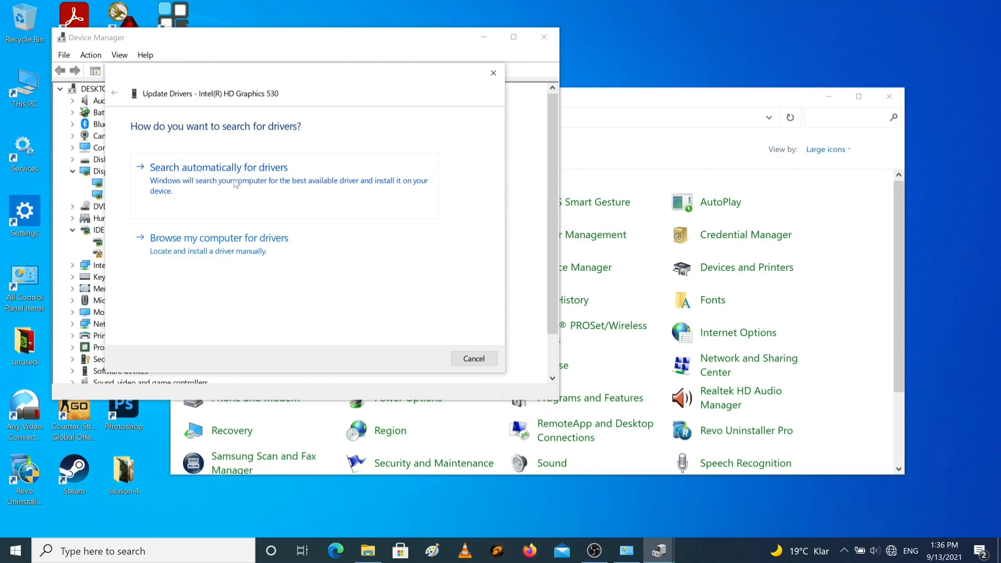
left_click(485, 73)
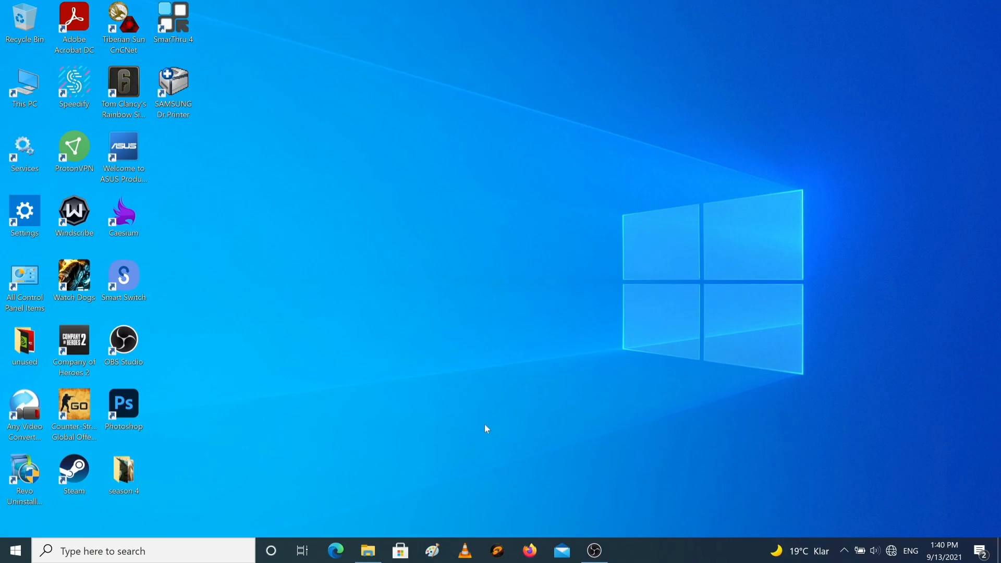
- Launch Windows Memory Diagnostic by running mdsched.exe from the Run dialog, and cancel the memory check
left_click(177, 550)
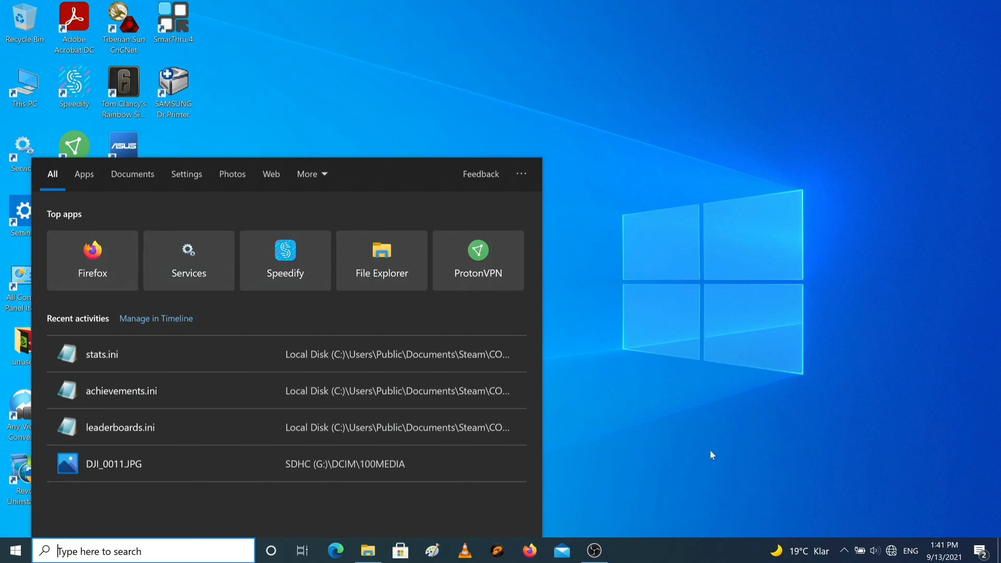
type("run")
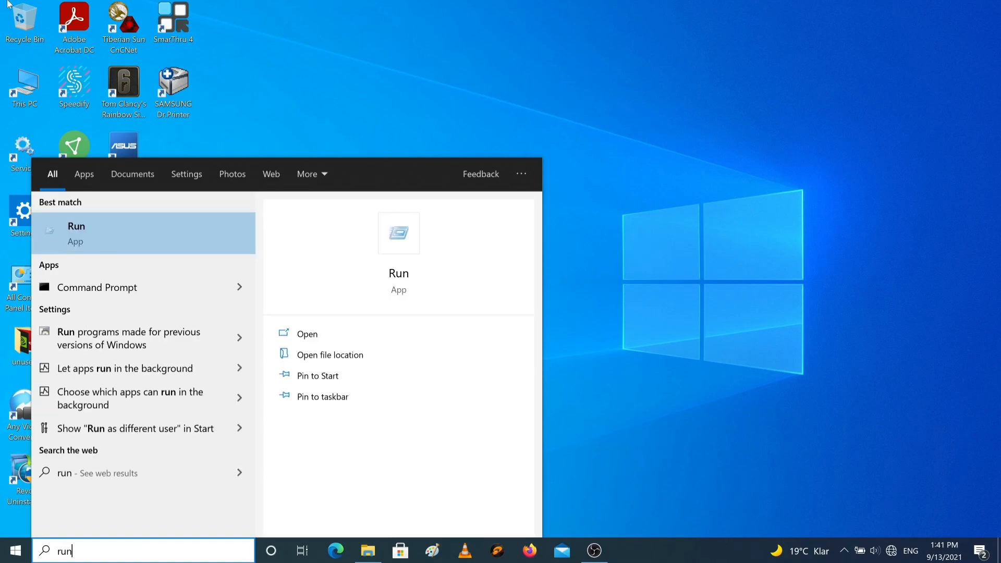
key("Return")
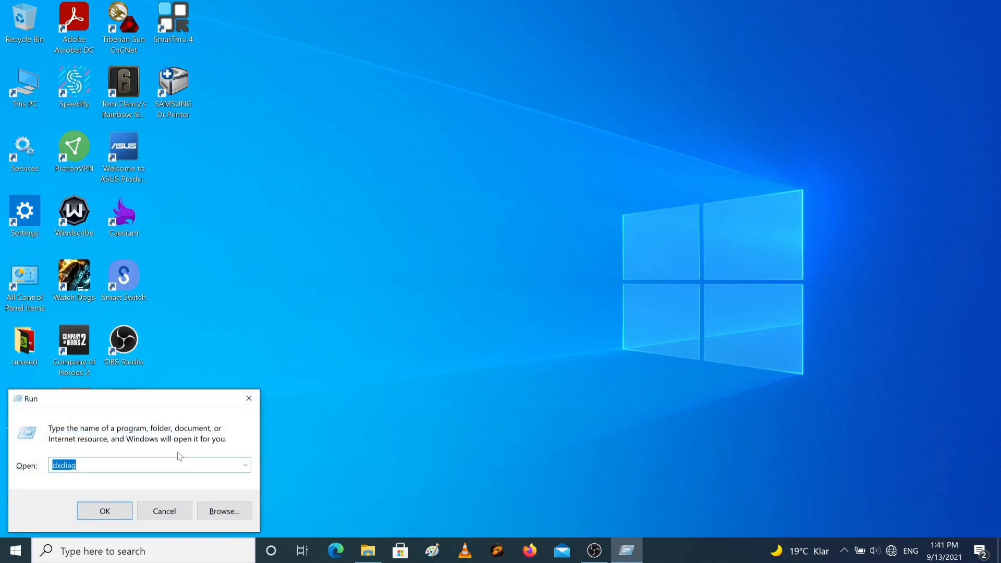
left_click_drag(172, 398, 508, 268)
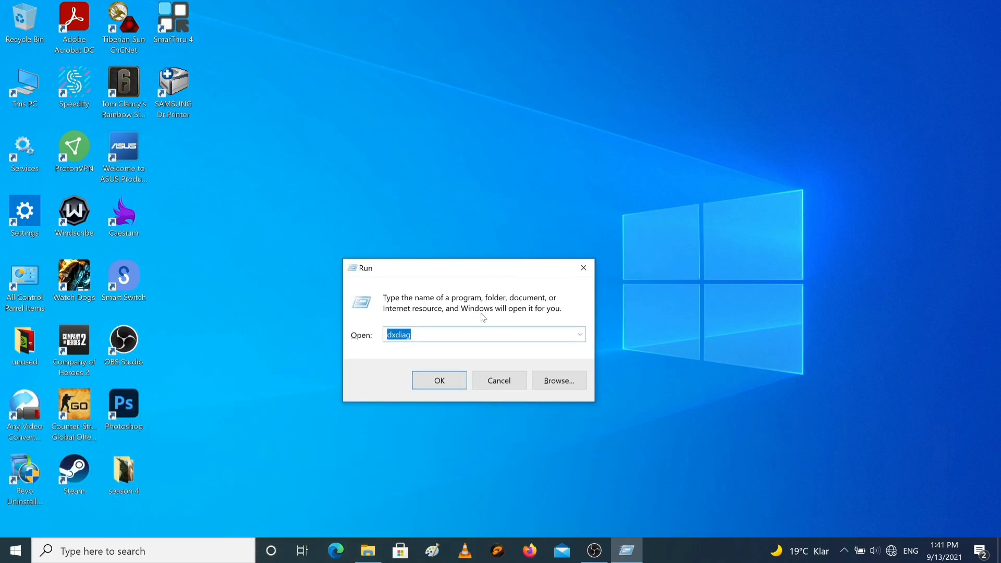
key("BackSpace")
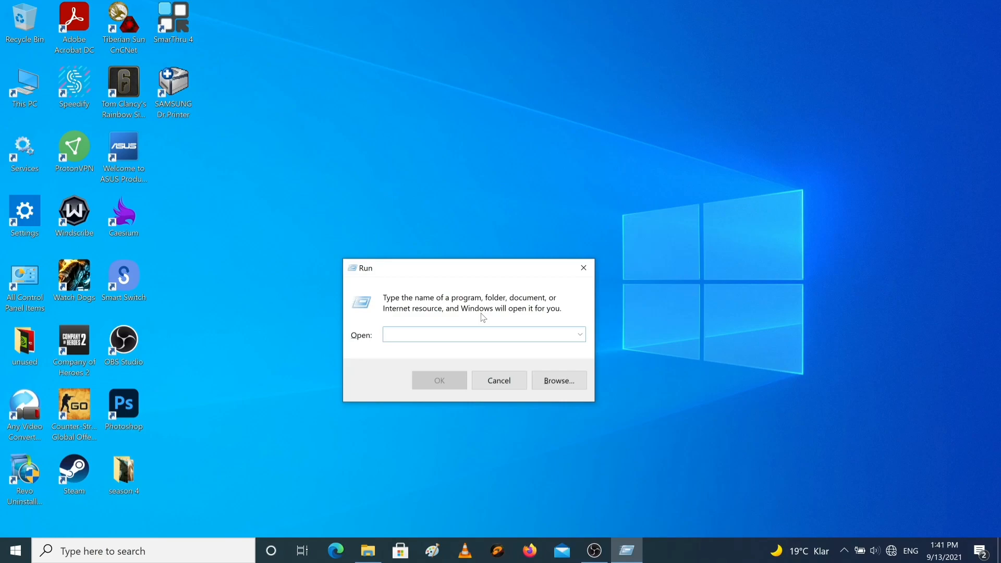
type("md")
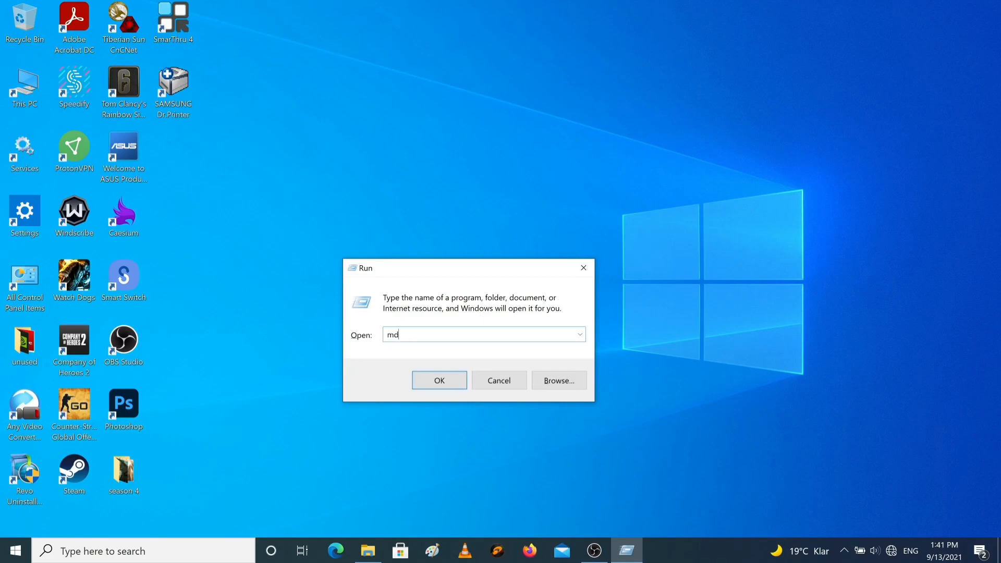
type("sched.exe")
key("Return")
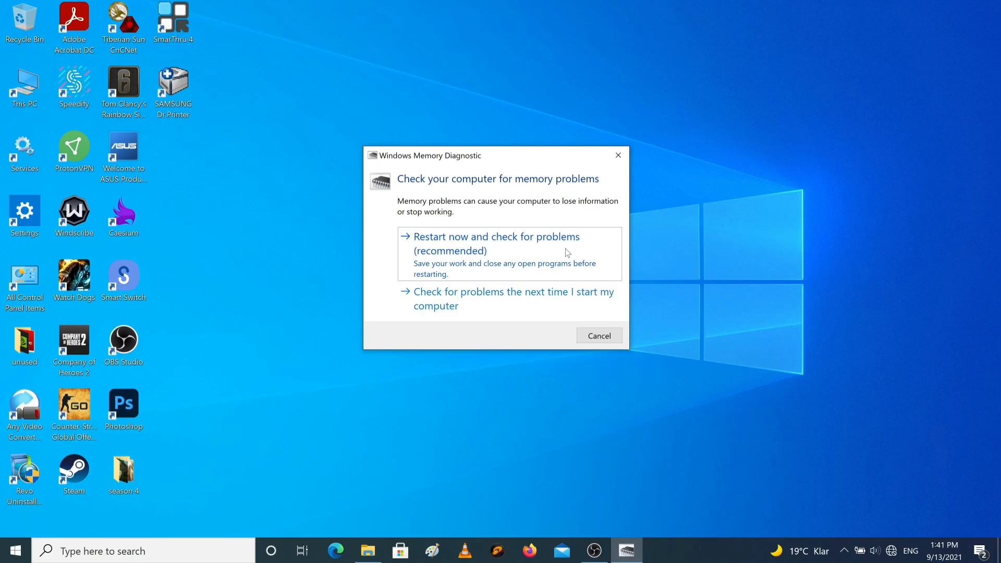
left_click(601, 341)
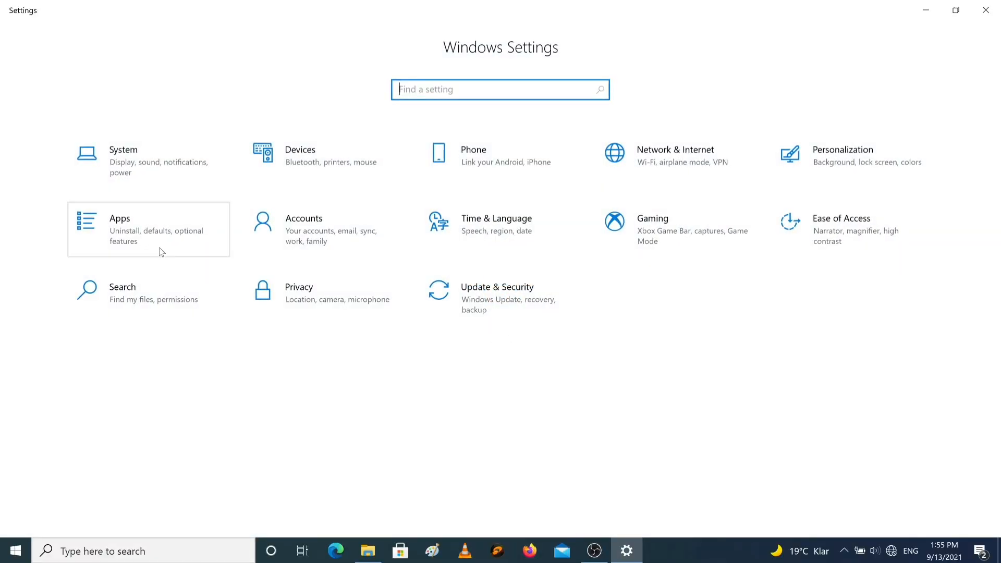
- Open the advanced system settings from the About page of the System settings
left_click(160, 162)
scroll(158, 230, "down", 3)
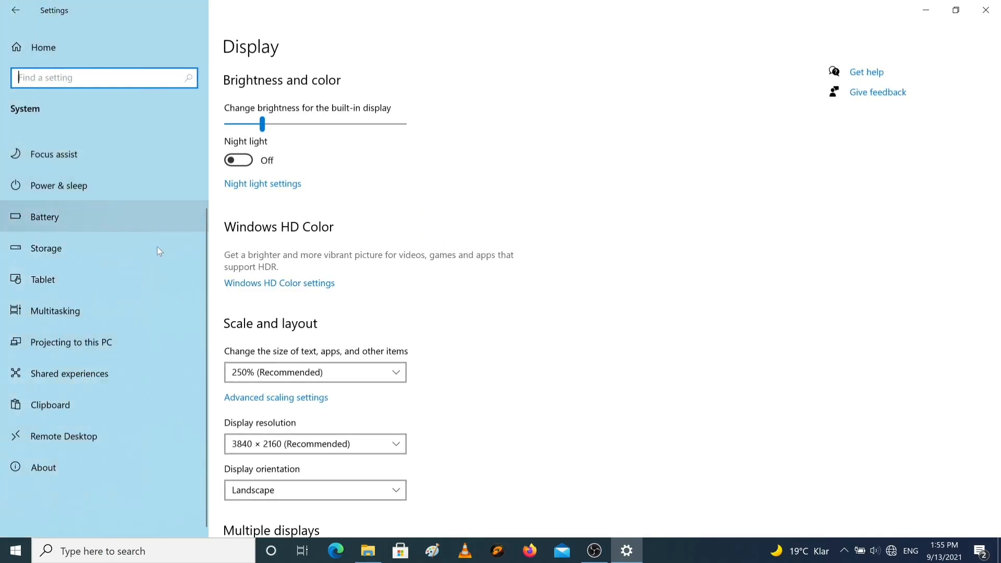
left_click(51, 468)
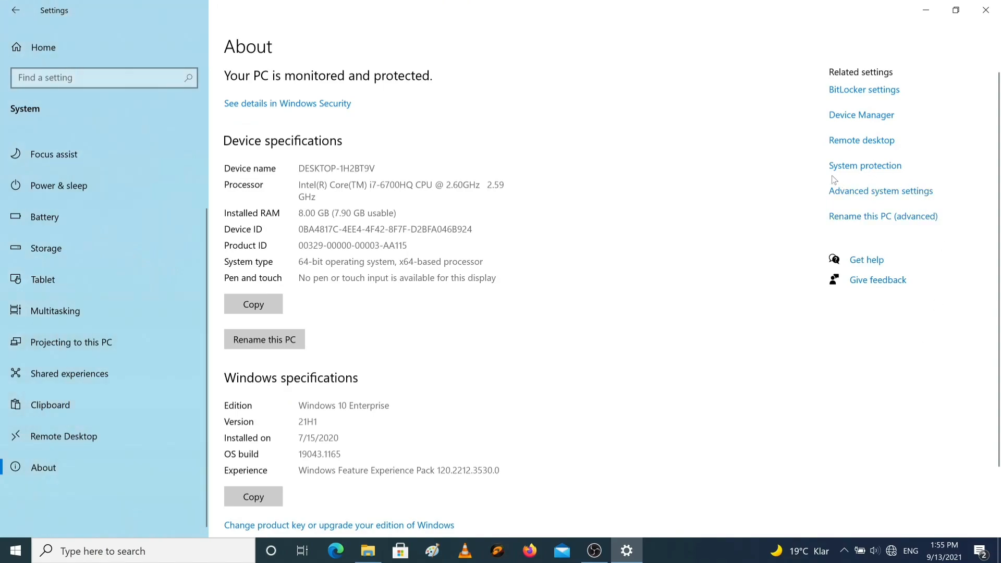
left_click(897, 197)
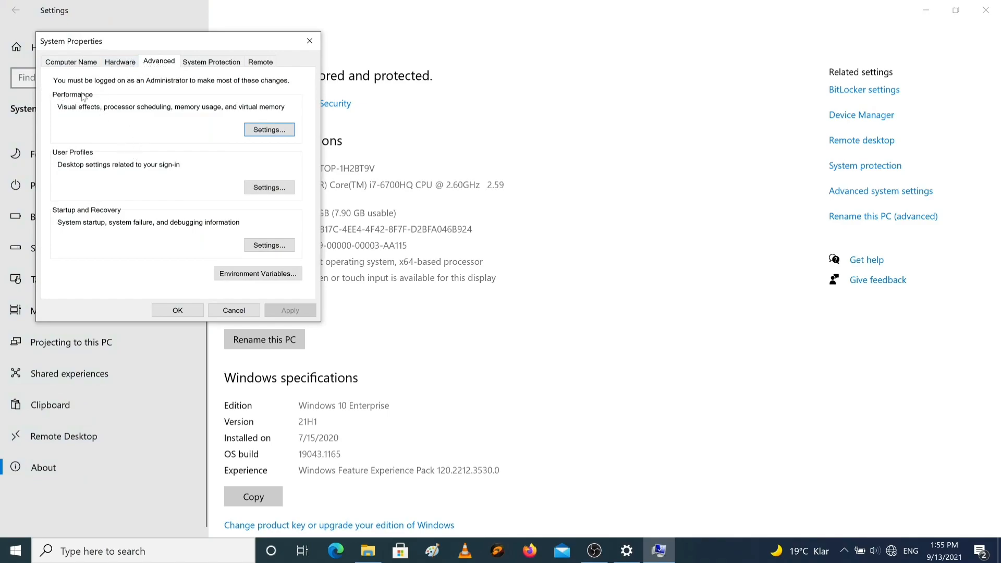
- In the virtual memory performance options, turn off automatic paging file management and choose a custom size for drive C:
left_click(277, 133)
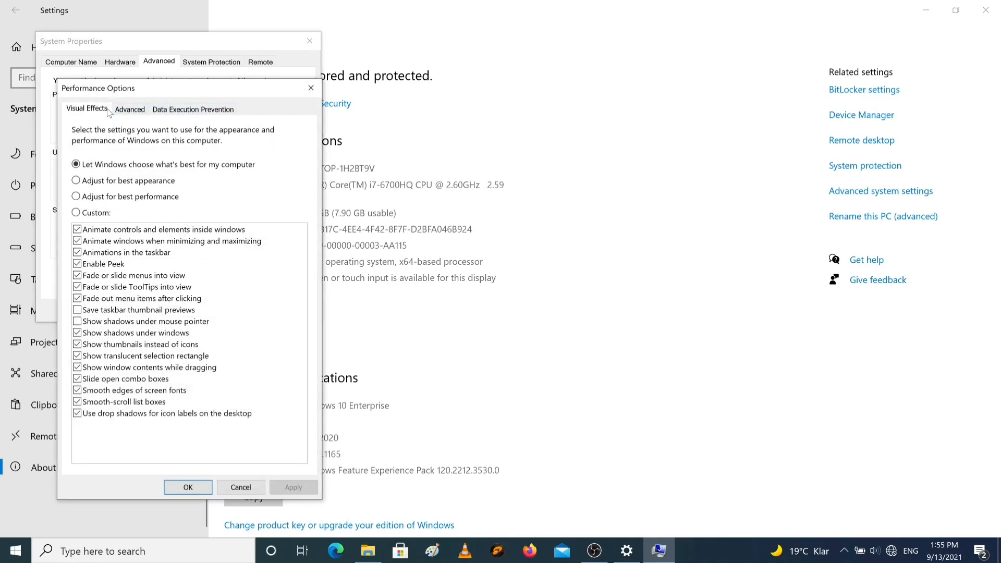
left_click(131, 111)
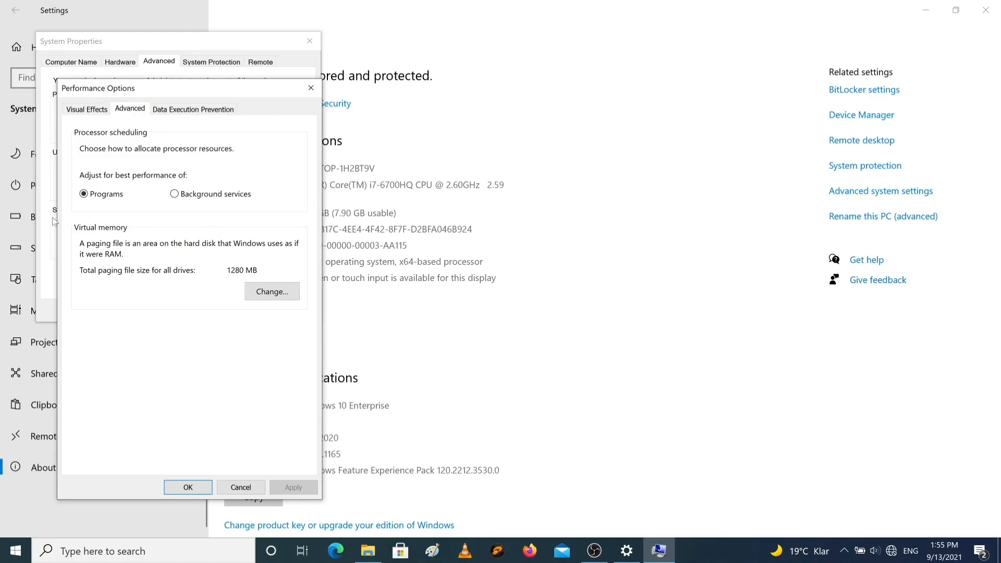
left_click(271, 291)
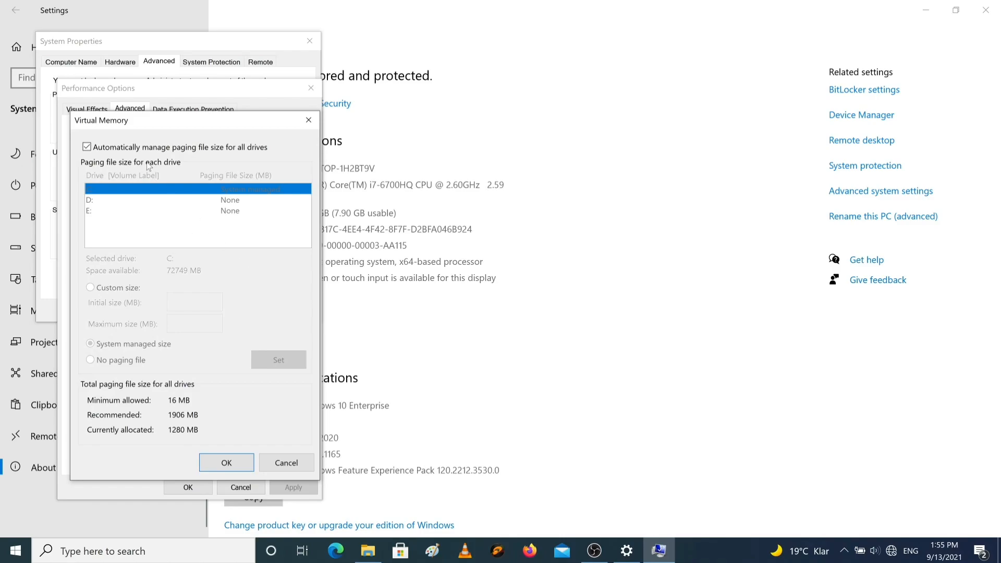
left_click(107, 149)
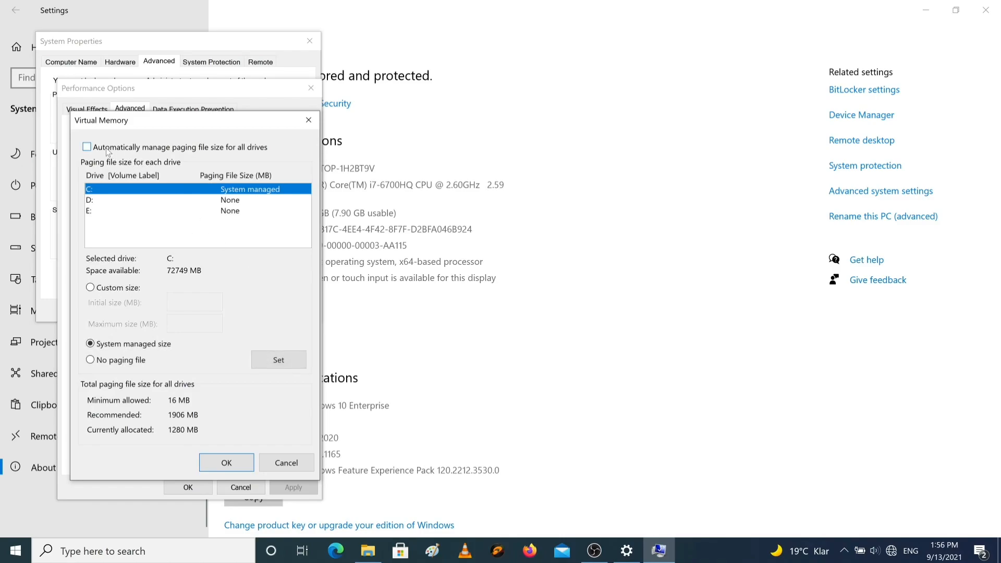
left_click(99, 289)
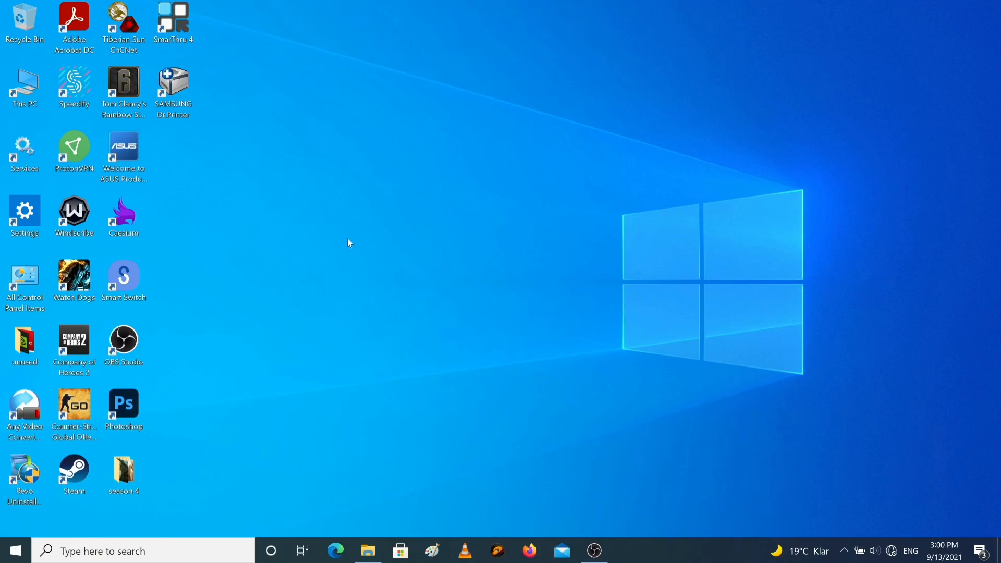
- Start the error check for Local Disk (C:) from the drive's properties
double_click(33, 89)
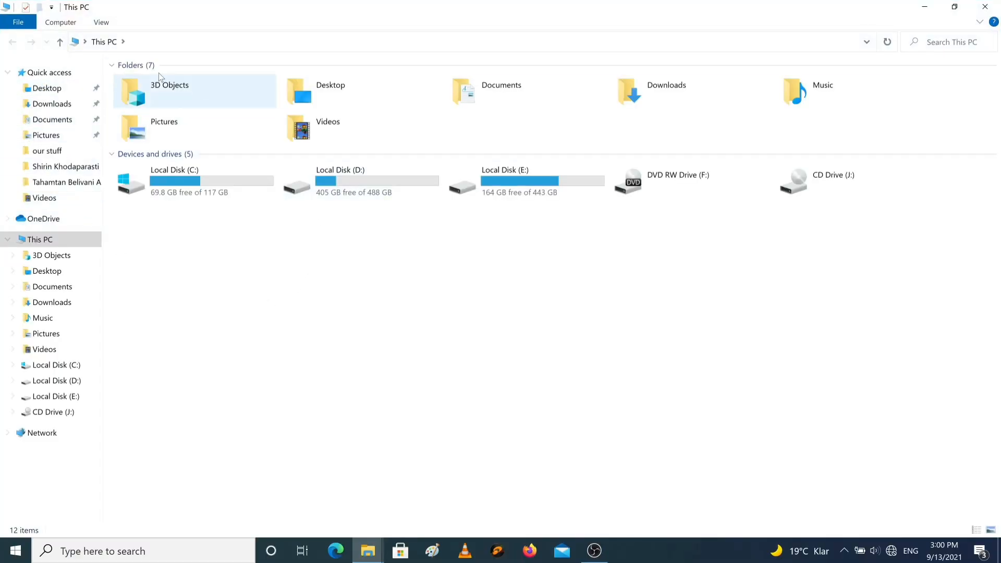
left_click(140, 183)
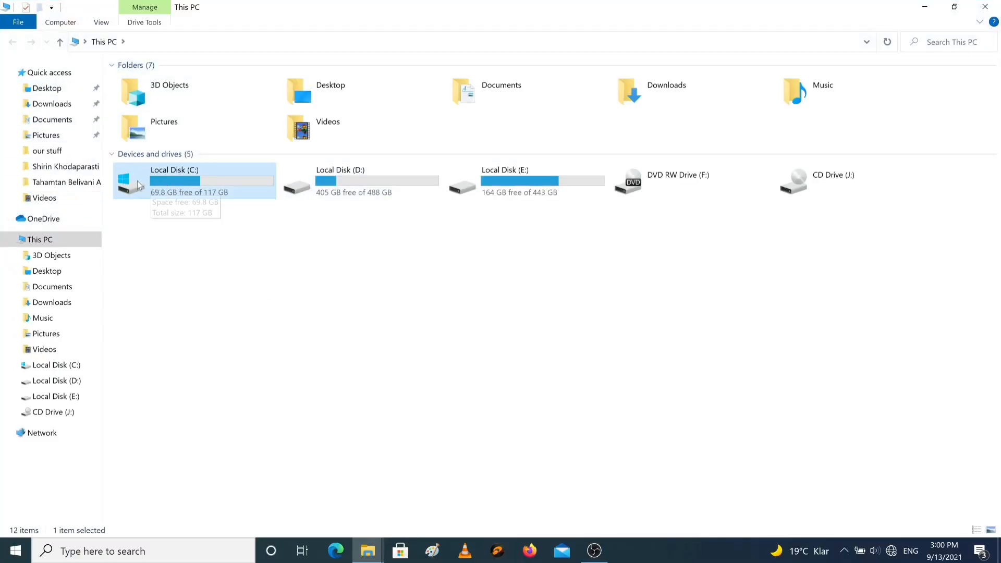
right_click(162, 184)
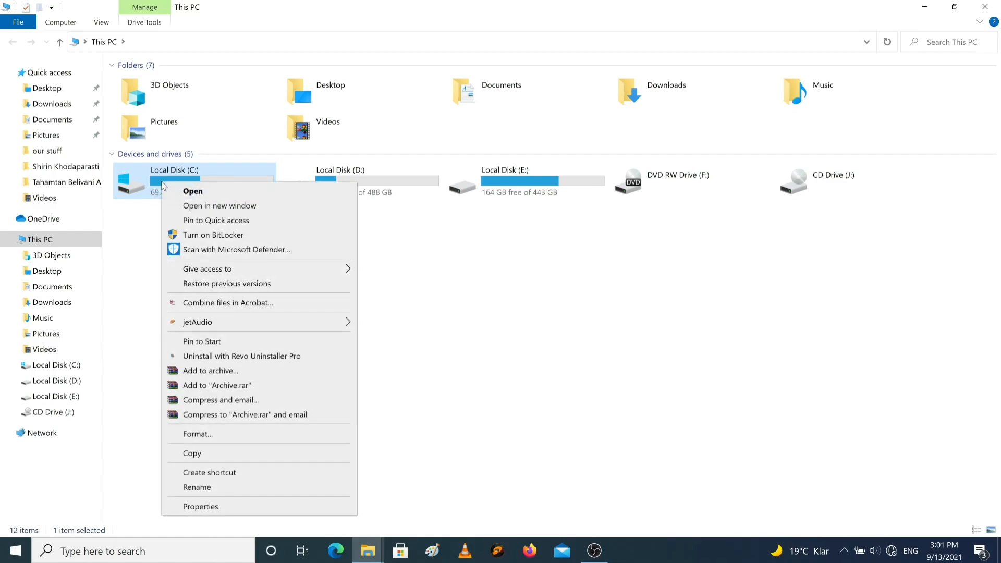
left_click(227, 507)
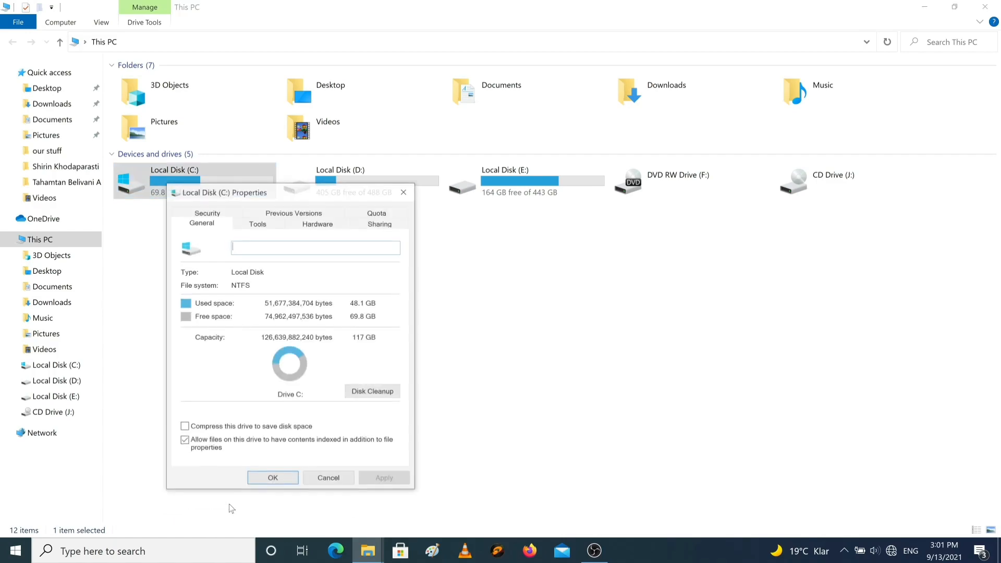
left_click(260, 224)
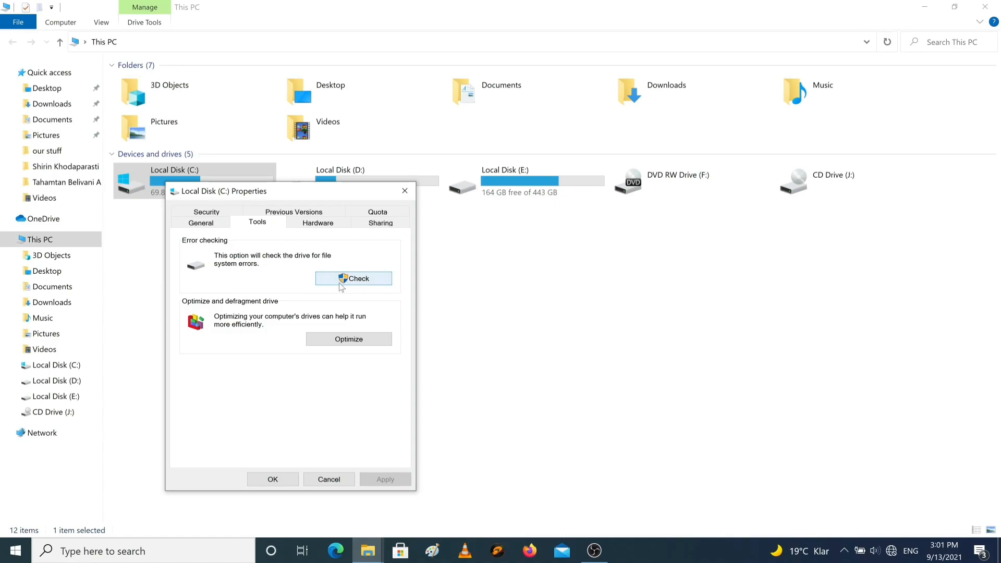
left_click(356, 277)
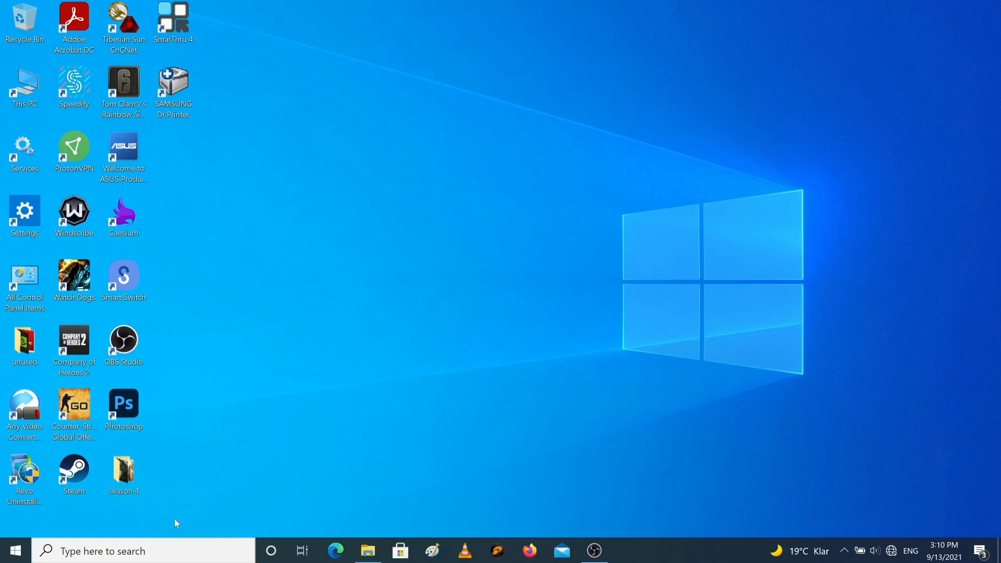
- Open the Windows Temp folder by running temp from the Run dialog, and grant permanent access to the folder
left_click(171, 557)
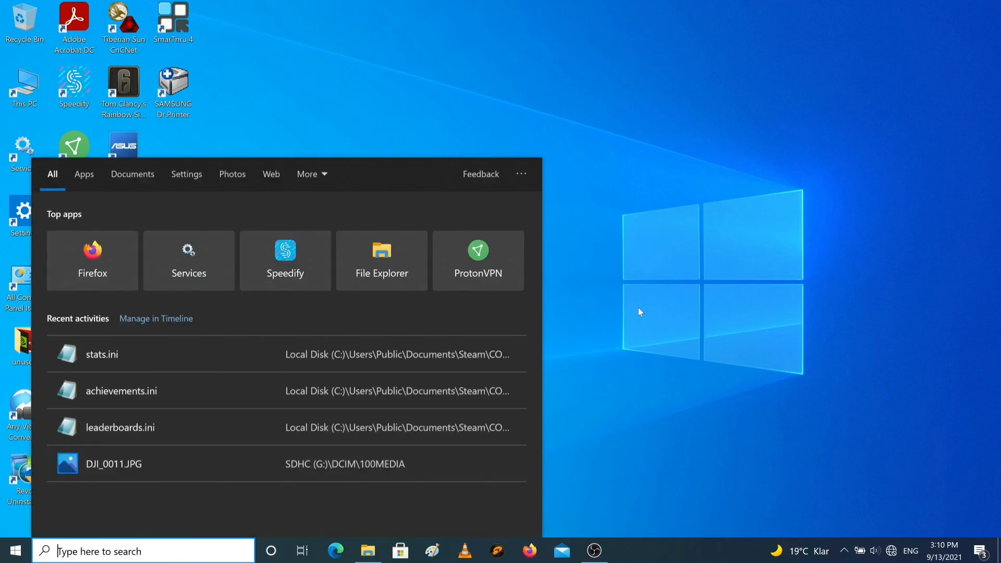
type("run")
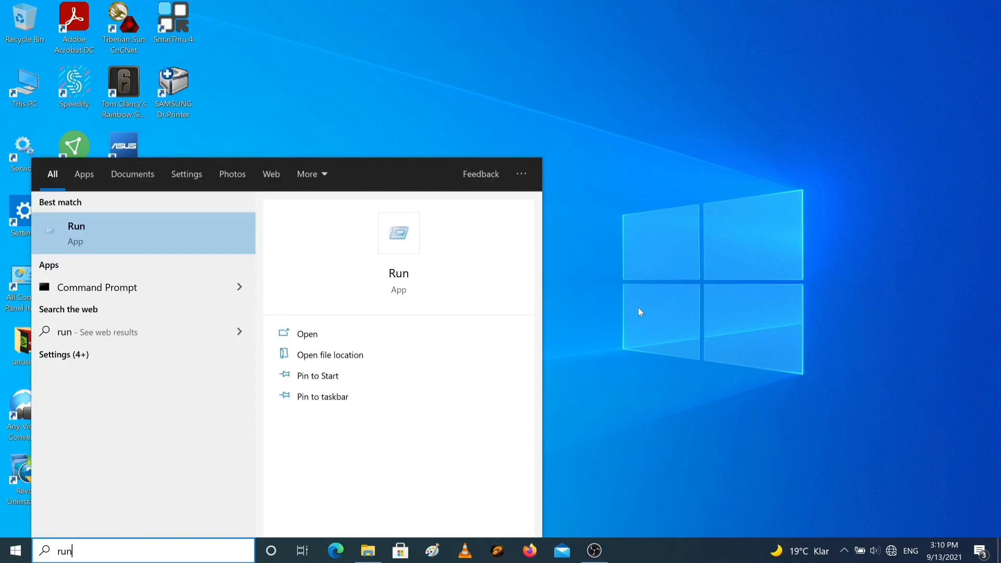
key("Return")
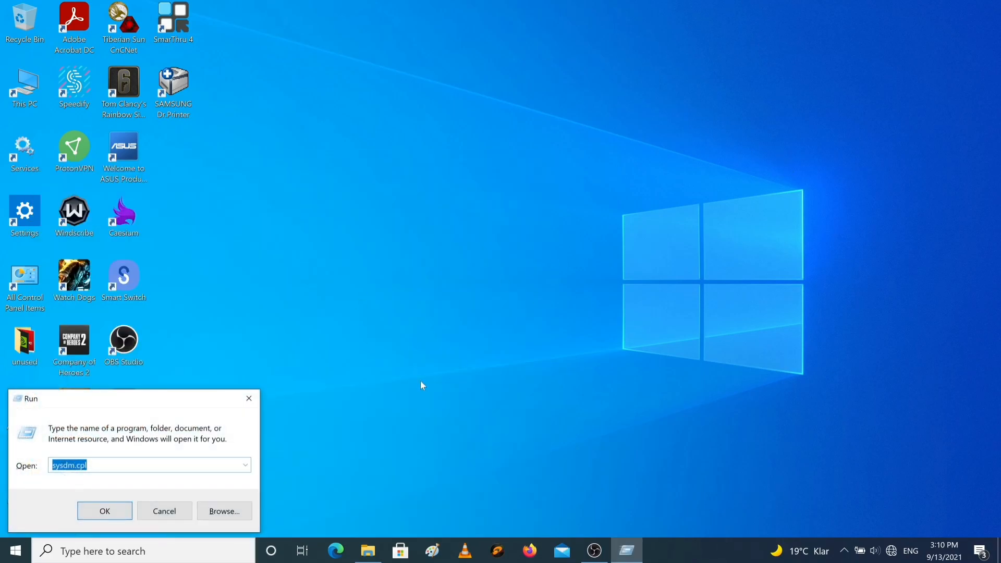
type("temo")
key("Return")
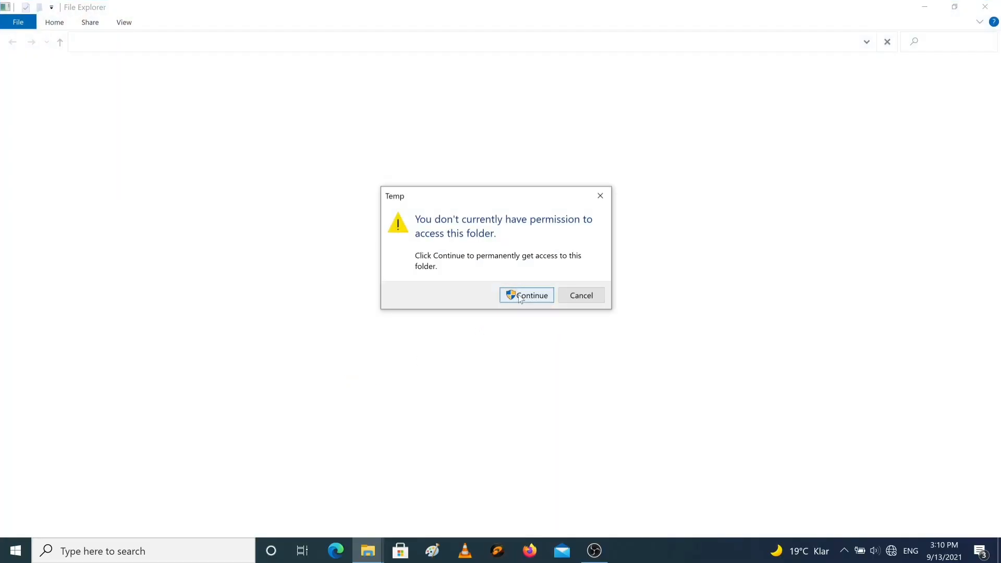
left_click(527, 301)
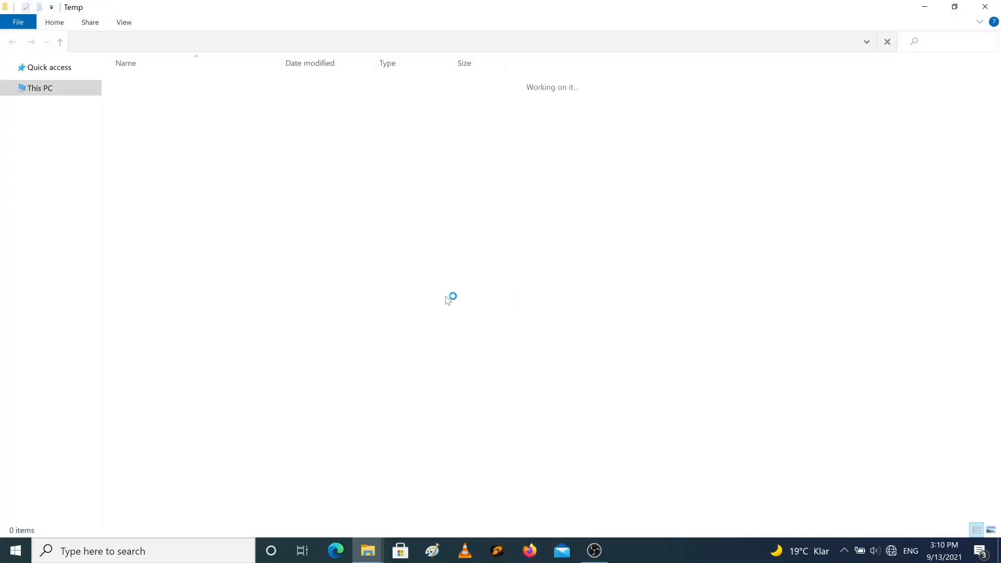
- Select all items in the Temp folder, request their permanent deletion, and dismiss the confirmation without deleting
left_click_drag(996, 82, 991, 61)
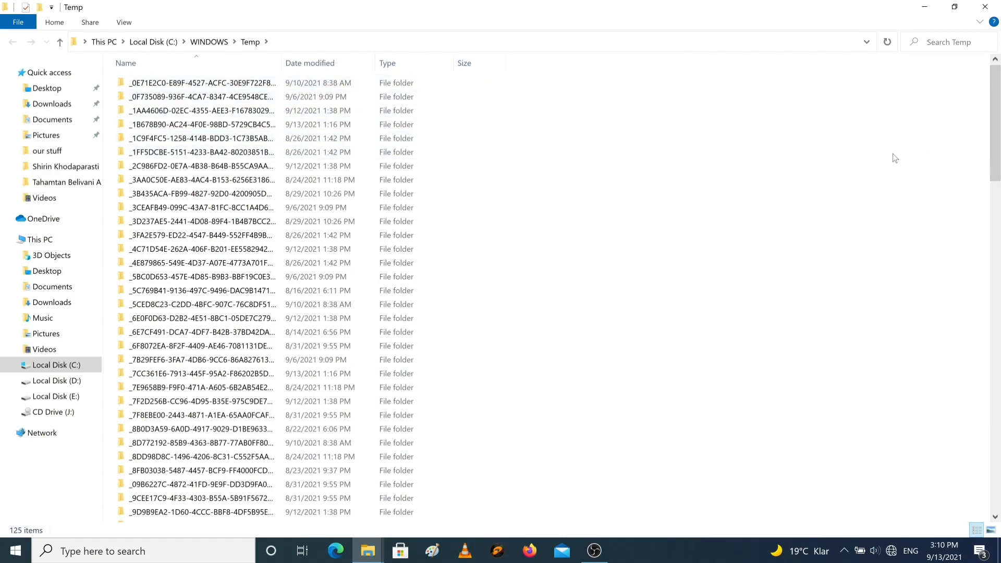
key("ctrl+a")
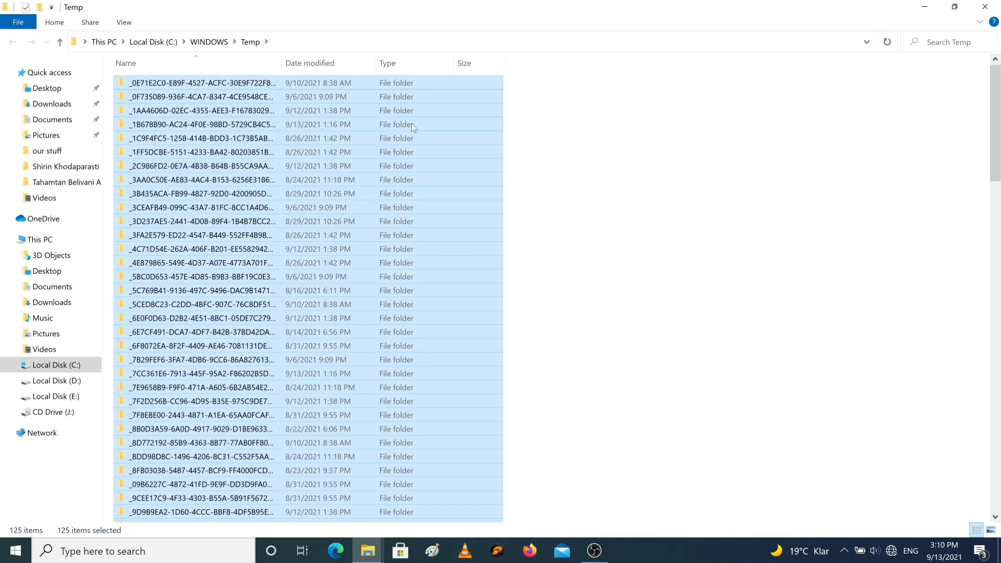
key("shift+Delete")
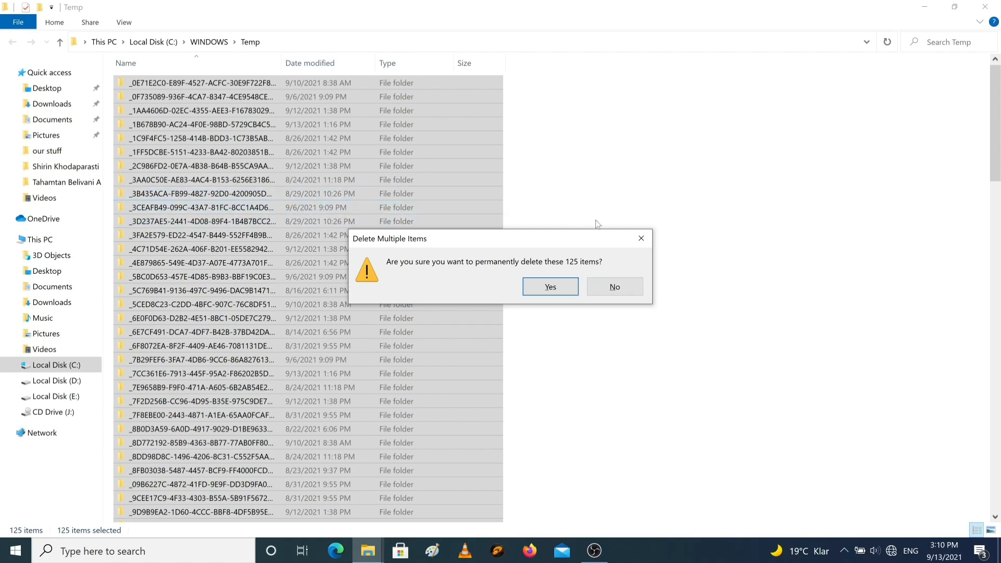
left_click(642, 238)
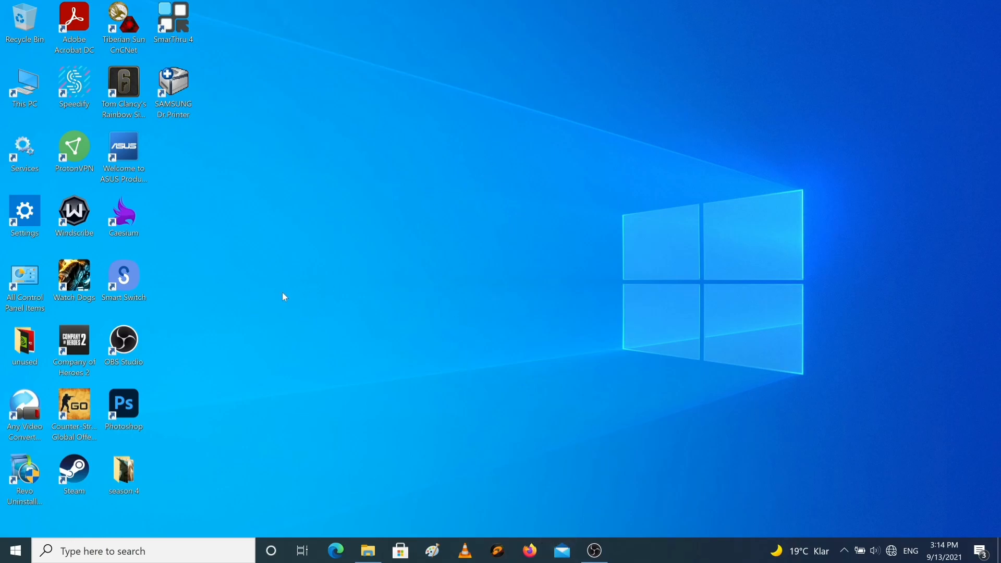
- Open Power Options from the Control Panel with items viewed as large icons, and look at the power plan creation page
double_click(30, 281)
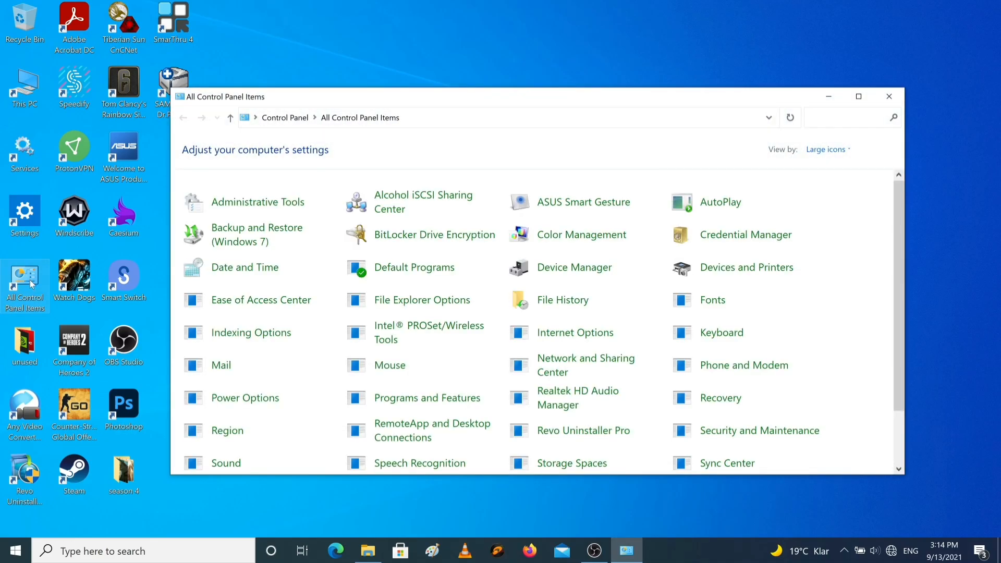
left_click(822, 150)
left_click(822, 182)
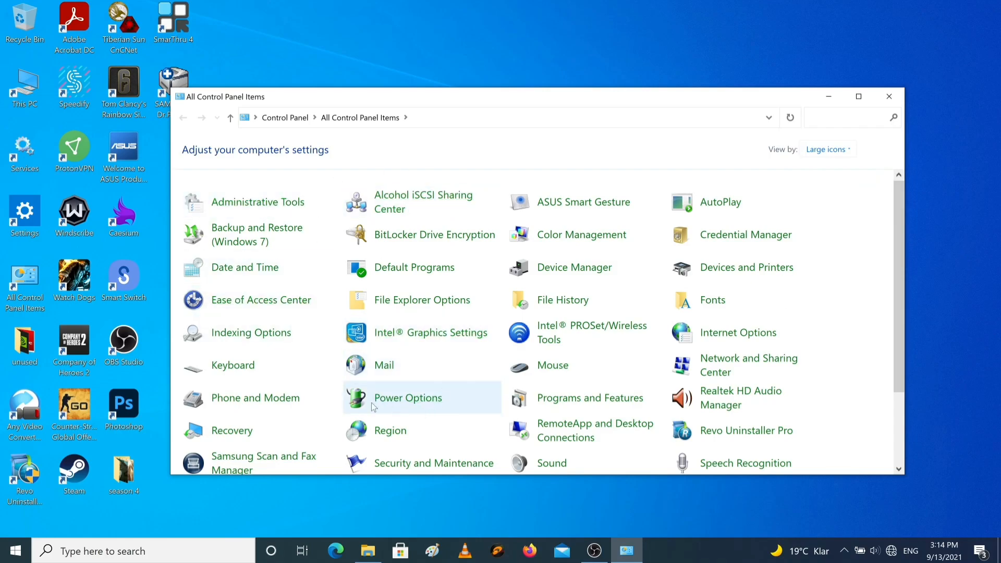
left_click(394, 404)
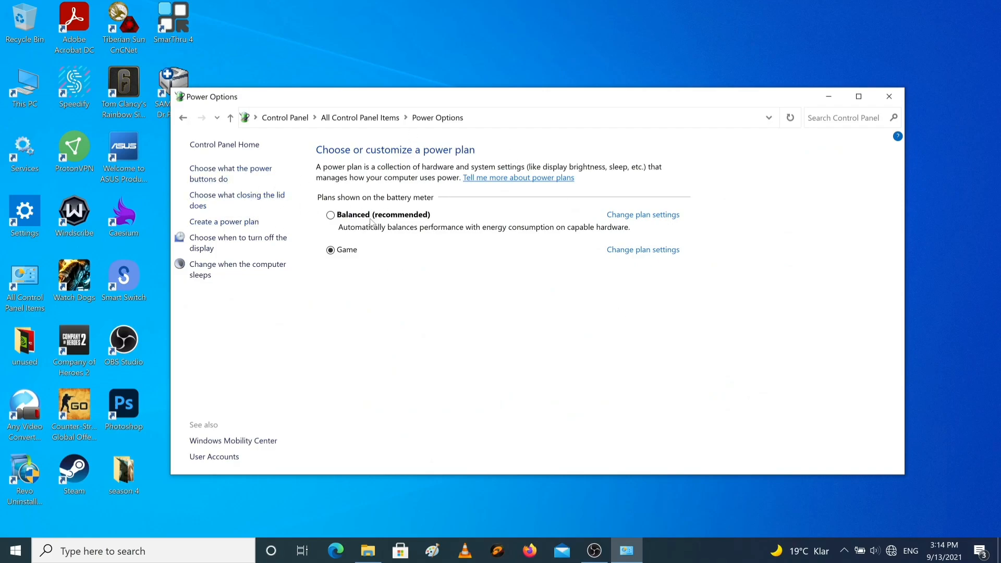
left_click(219, 225)
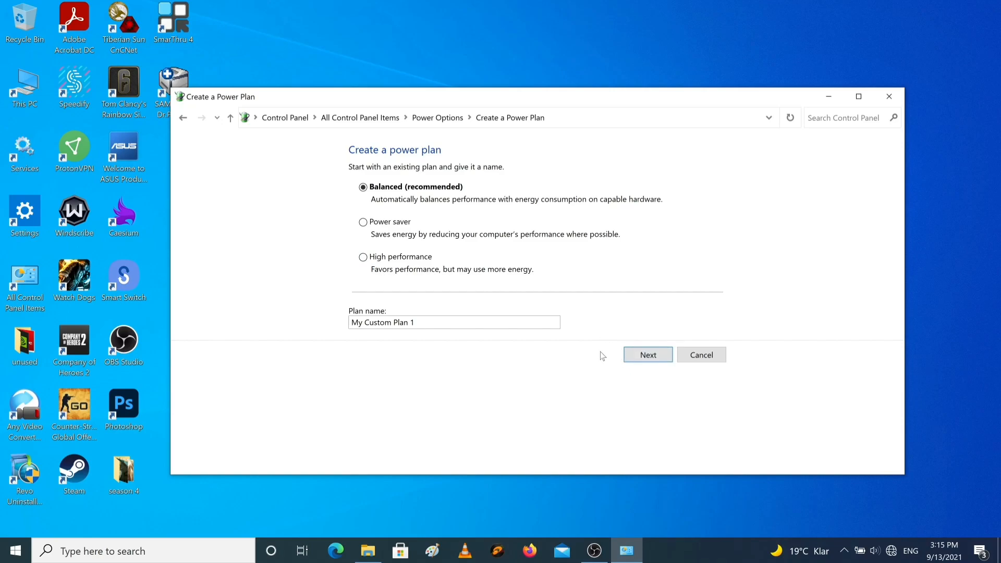
left_click(181, 116)
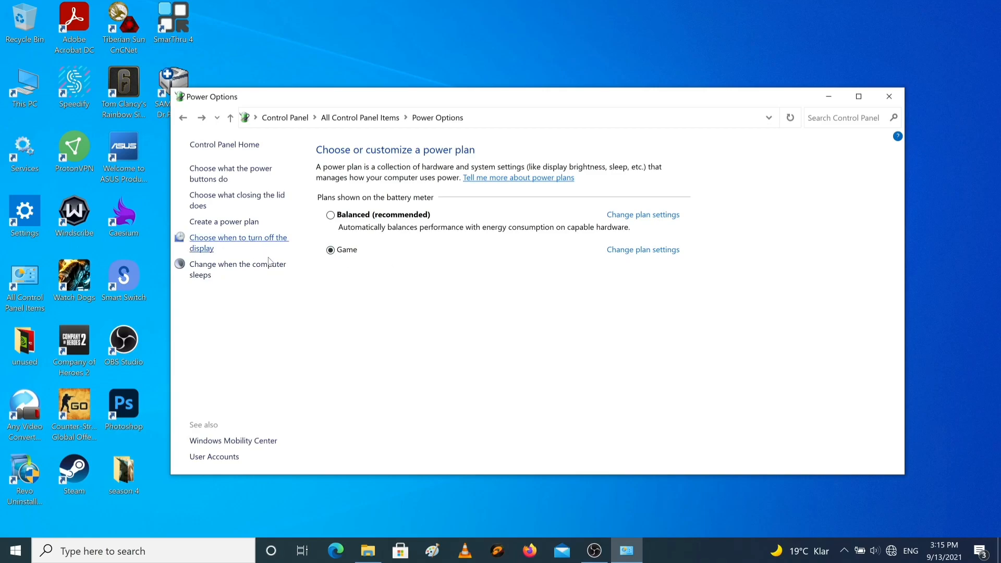
- Open the advanced power settings of the Game plan and expand Link State Power Management under PCI Express
left_click(637, 250)
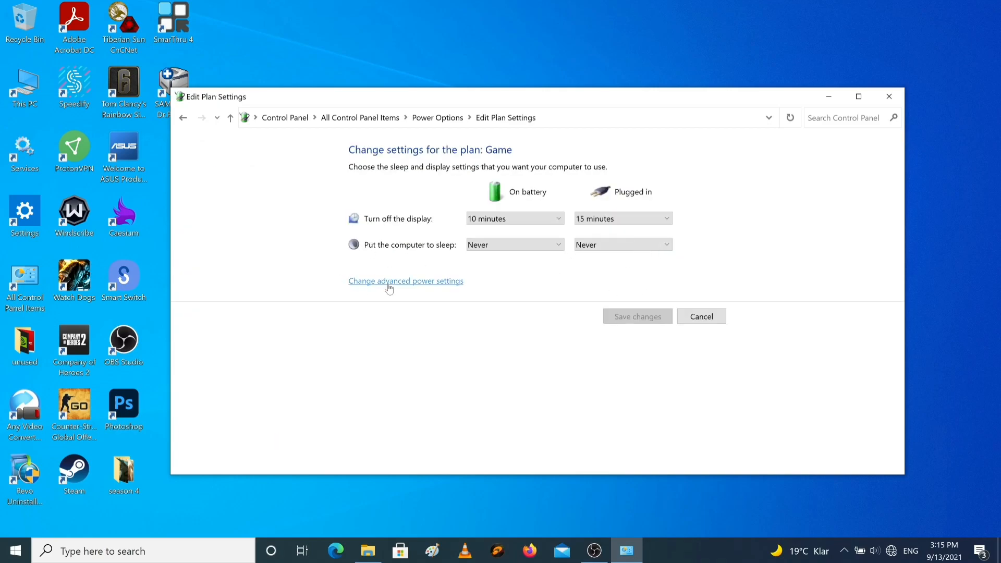
left_click(430, 287)
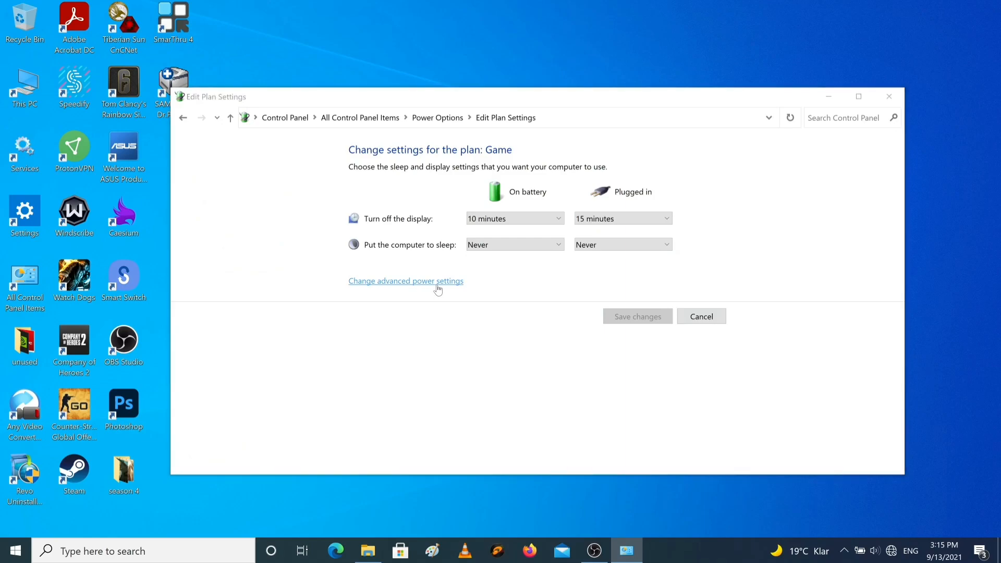
left_click_drag(164, 15, 370, 65)
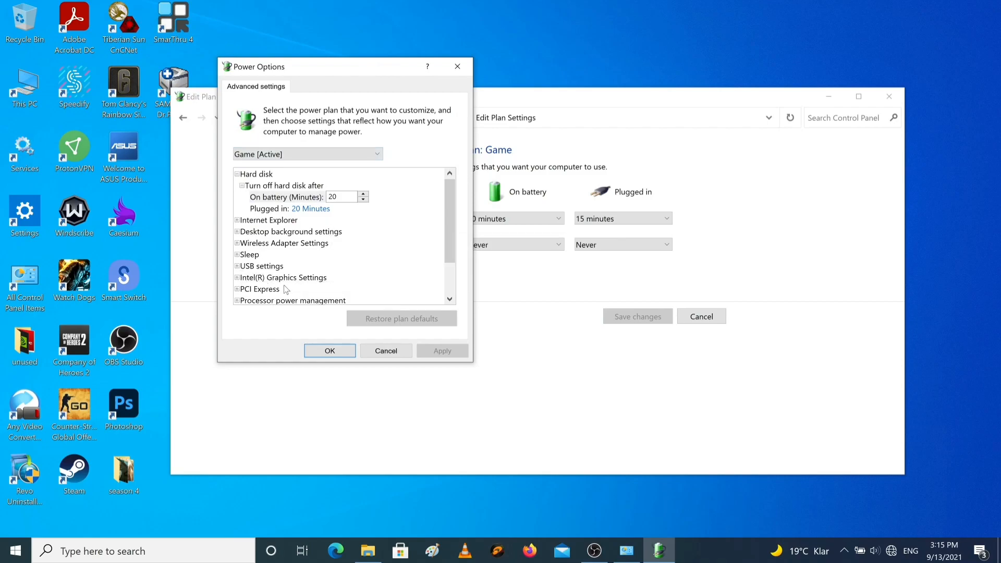
left_click(241, 291)
left_click(238, 290)
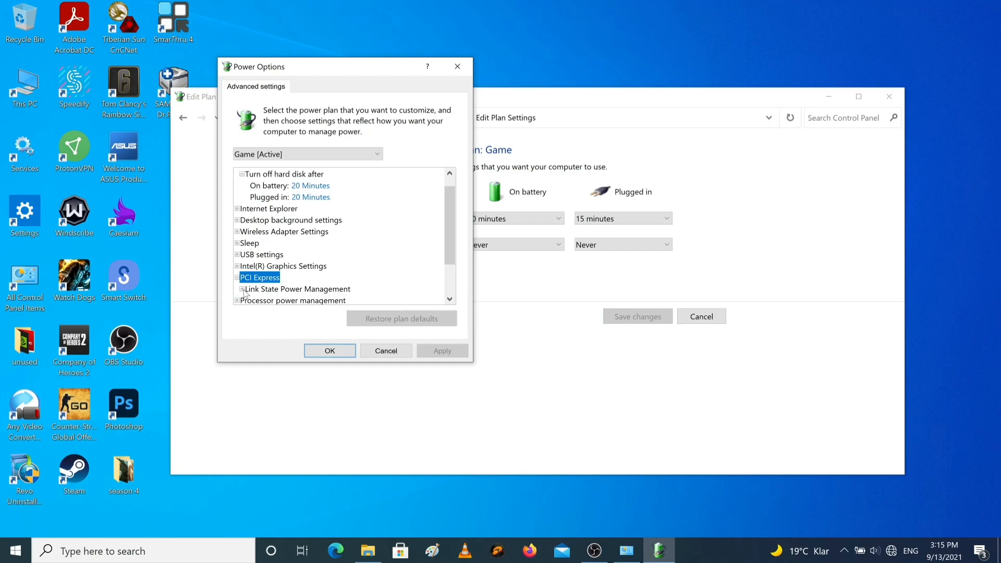
left_click(242, 289)
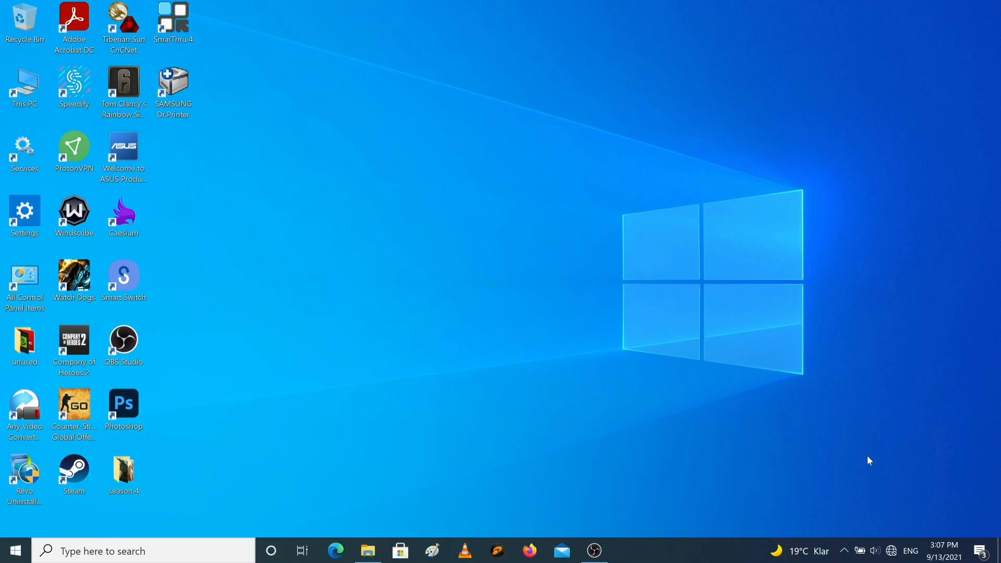
- From the Network & Internet settings, view the network adapters, close their window, and open Network reset
left_click(893, 553)
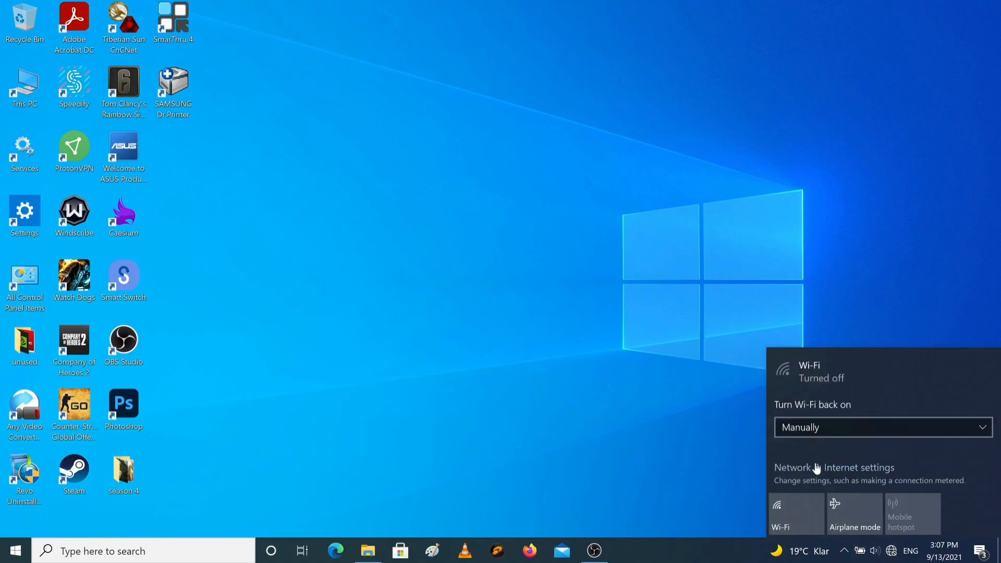
left_click(850, 480)
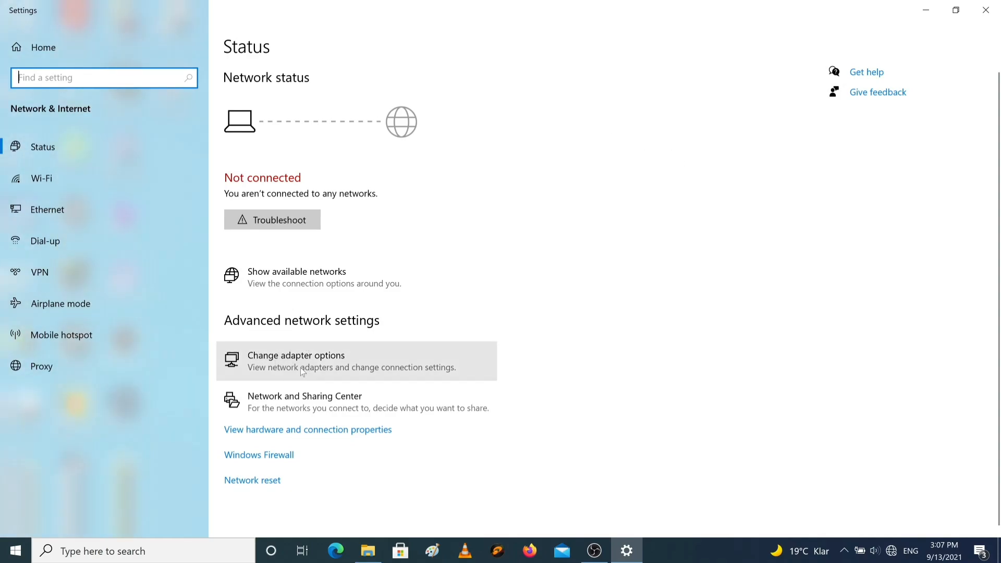
left_click(322, 369)
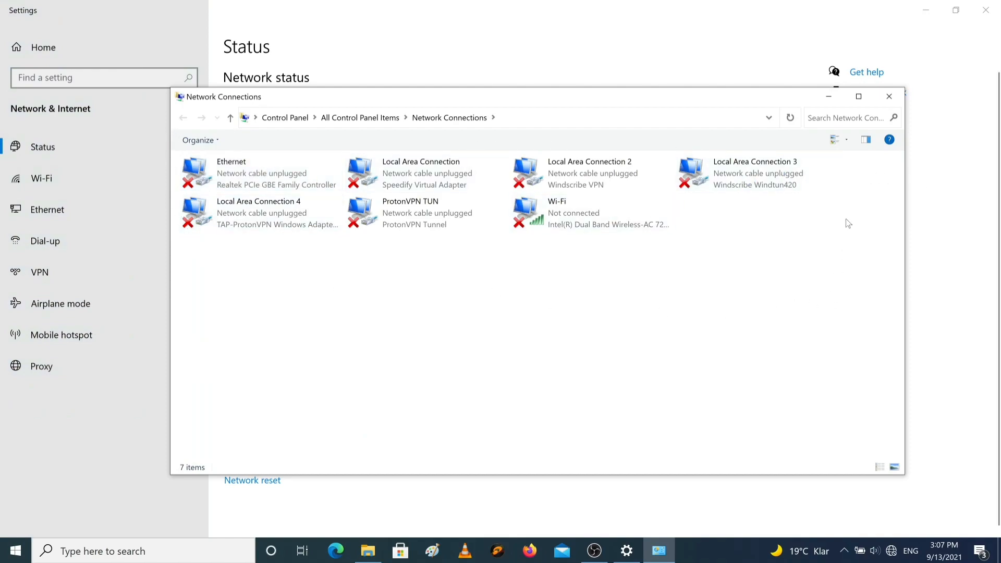
left_click(890, 97)
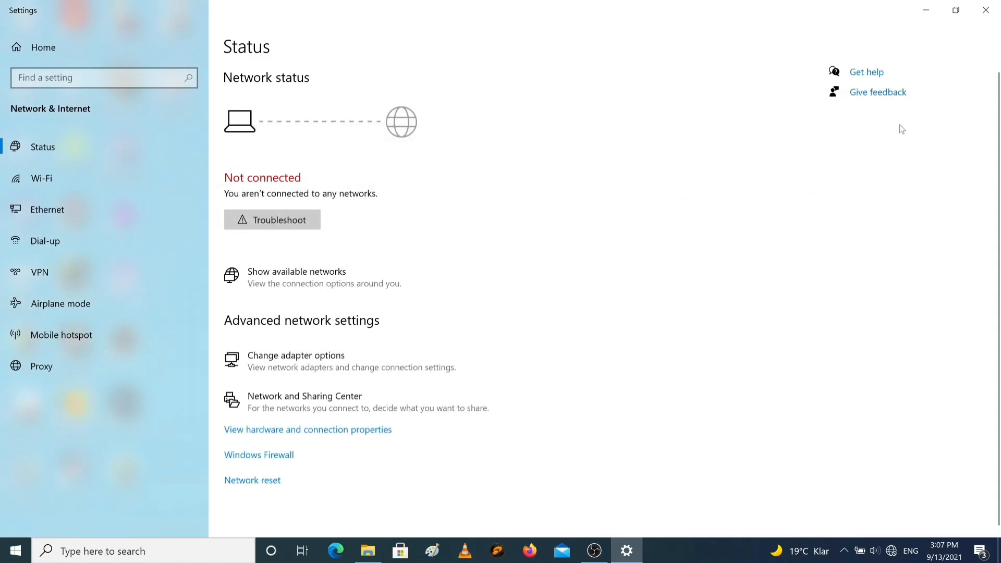
left_click(245, 481)
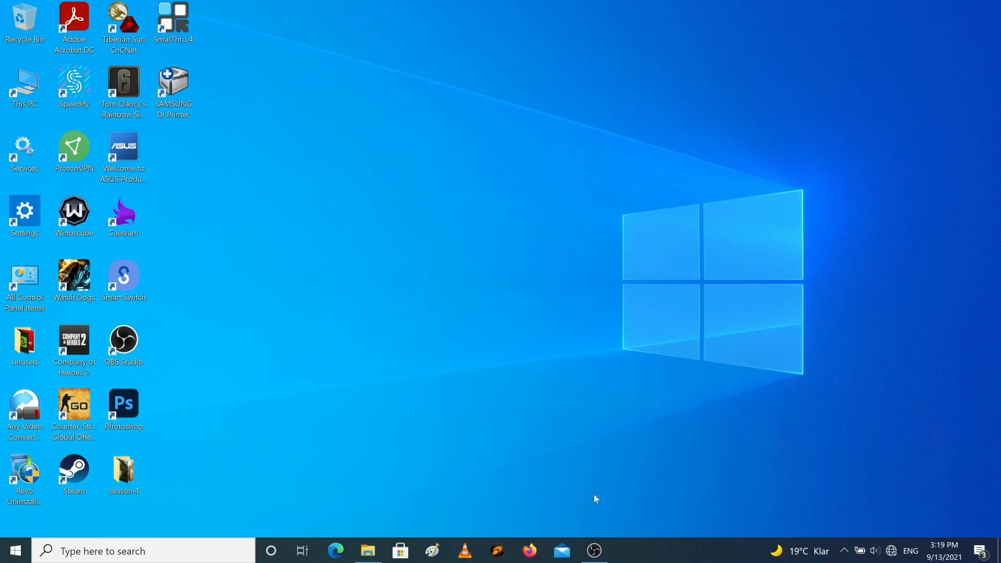
- Open the Location page of the Privacy settings, show the device's location access switch, and dismiss it unchanged
double_click(21, 211)
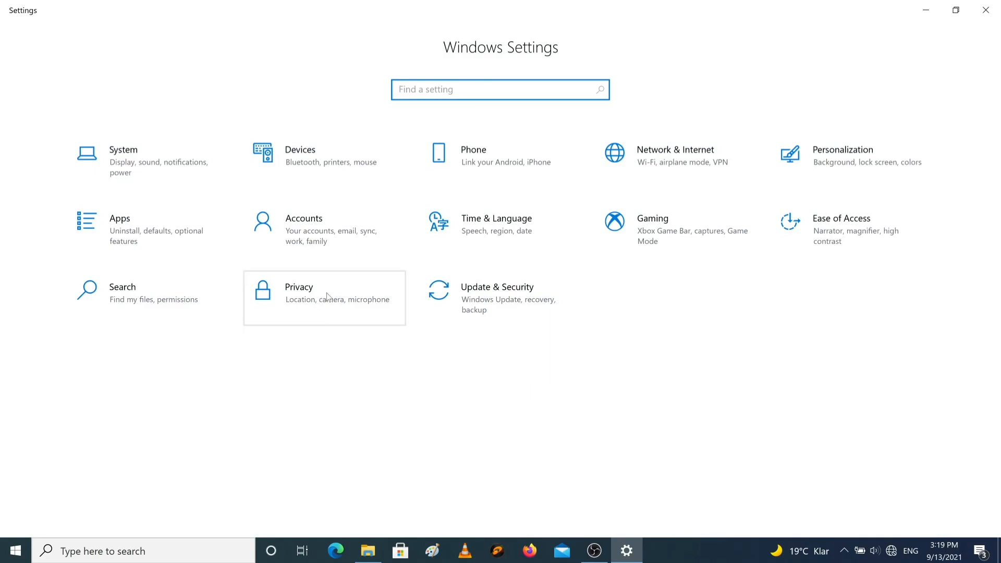
left_click(300, 299)
scroll(89, 203, "down", 5)
scroll(95, 284, "up", 3)
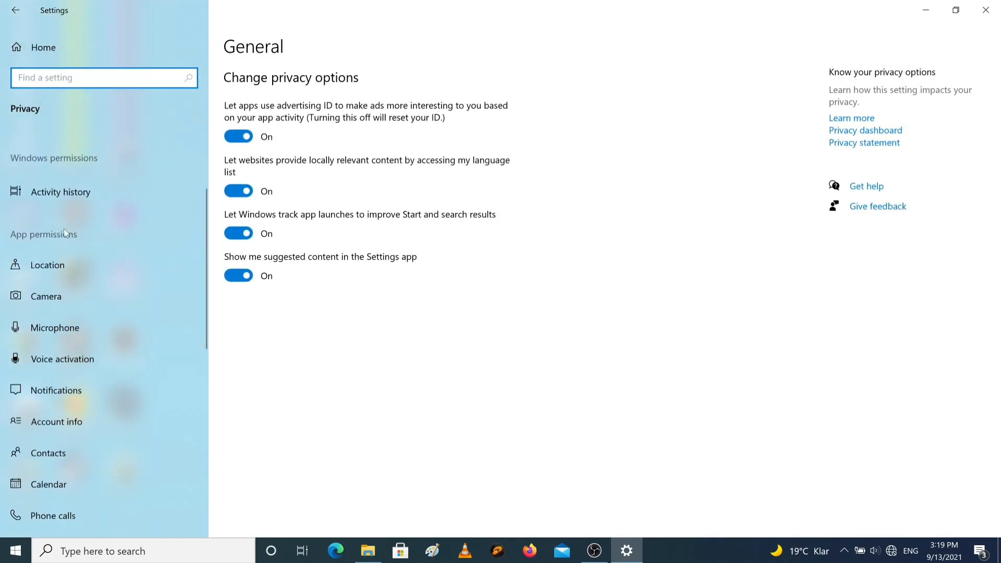
left_click(83, 273)
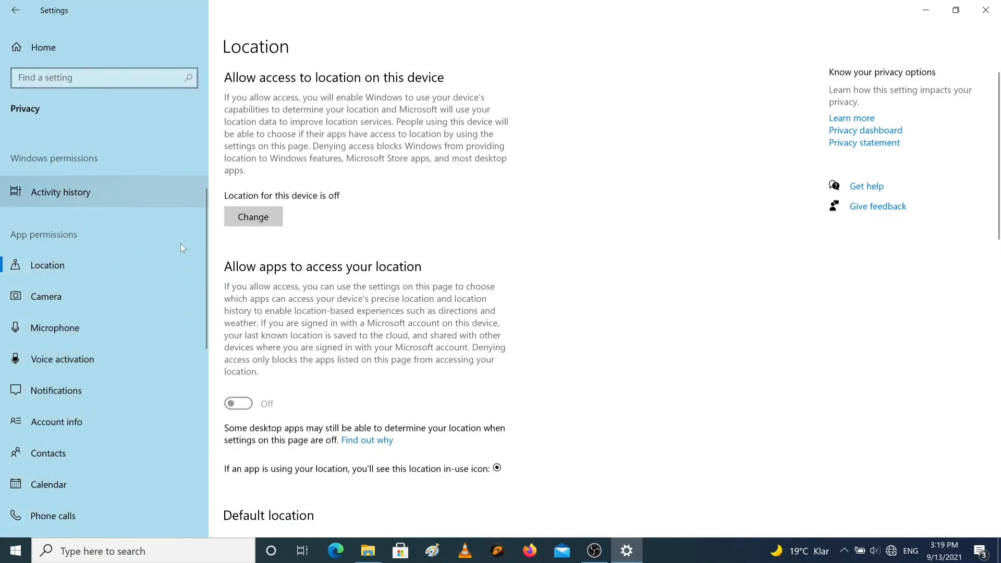
left_click(263, 223)
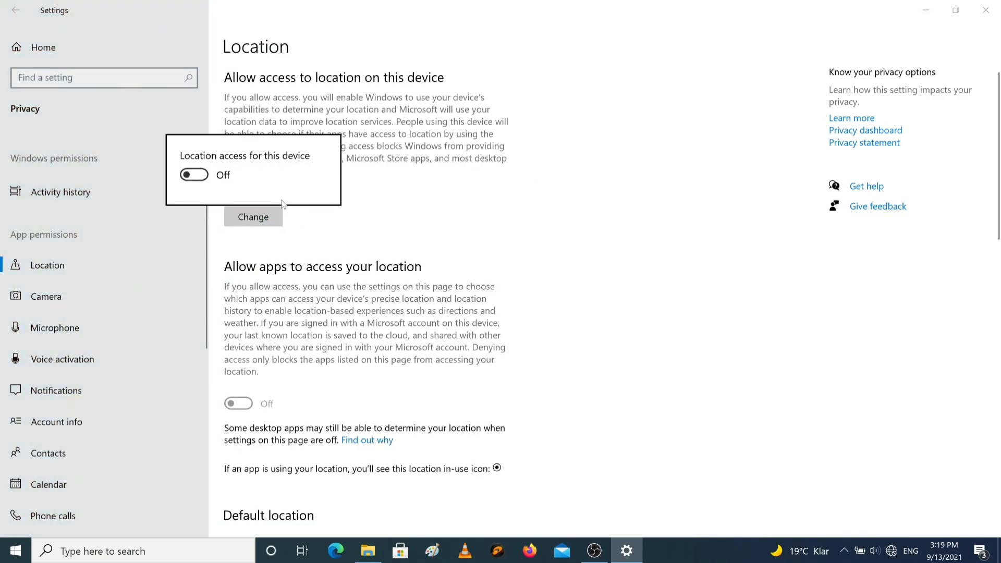
left_click(408, 198)
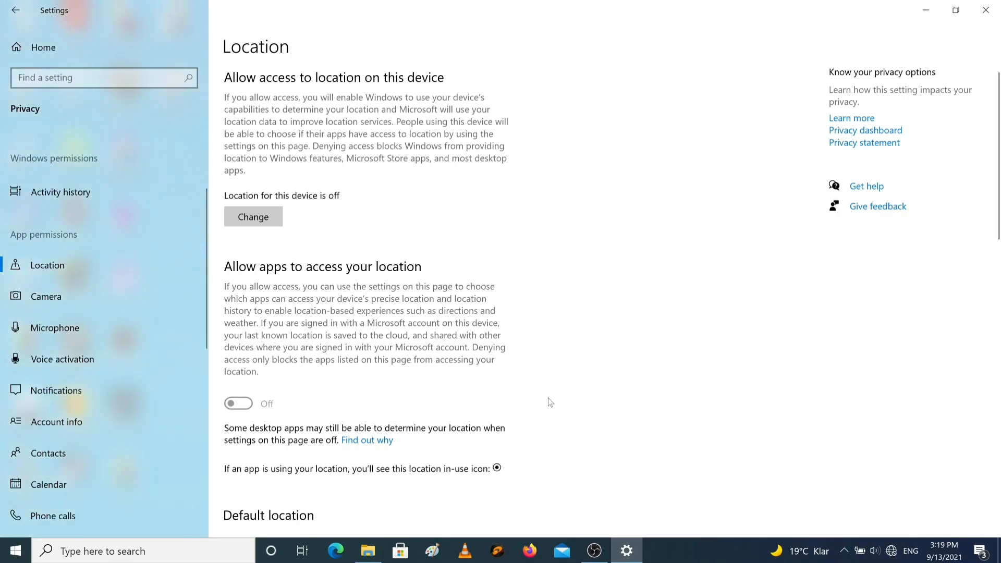